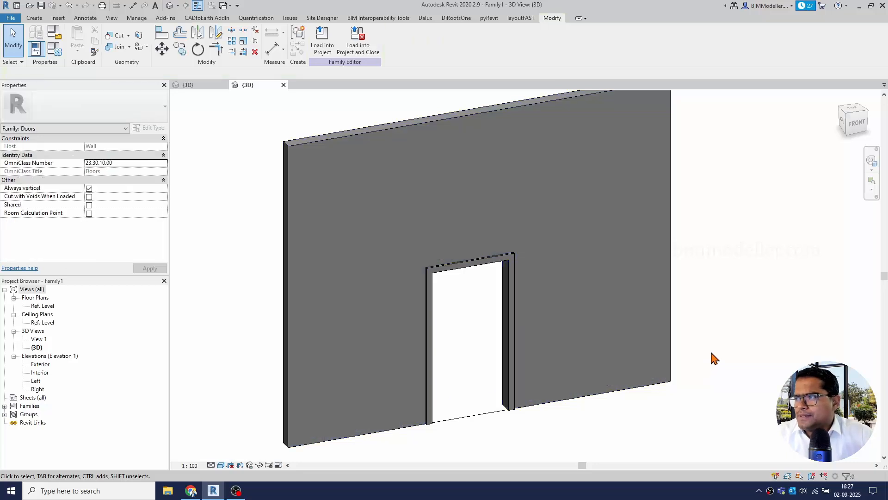
# Temporarily hide the door frame surrounding the doorway in the 3D view
pyautogui.moveTo(709, 354); pyautogui.dragTo(732, 317, button='middle')
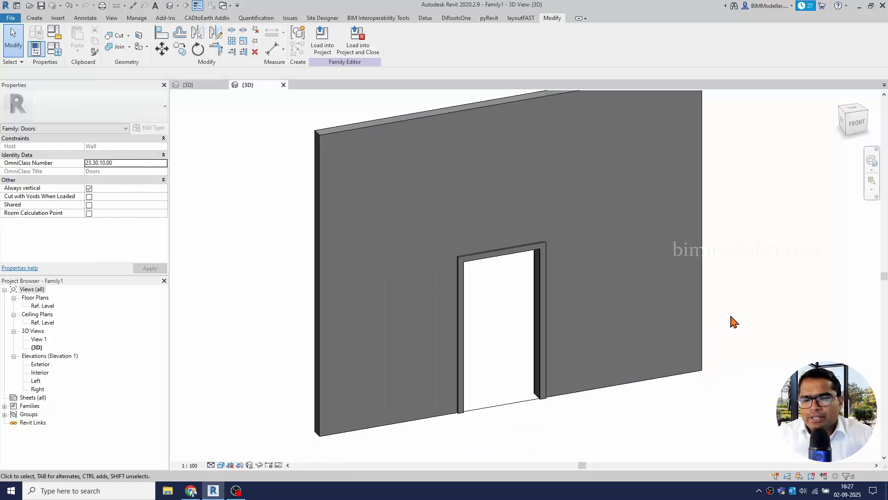
pyautogui.scroll(-3, 631, 356)
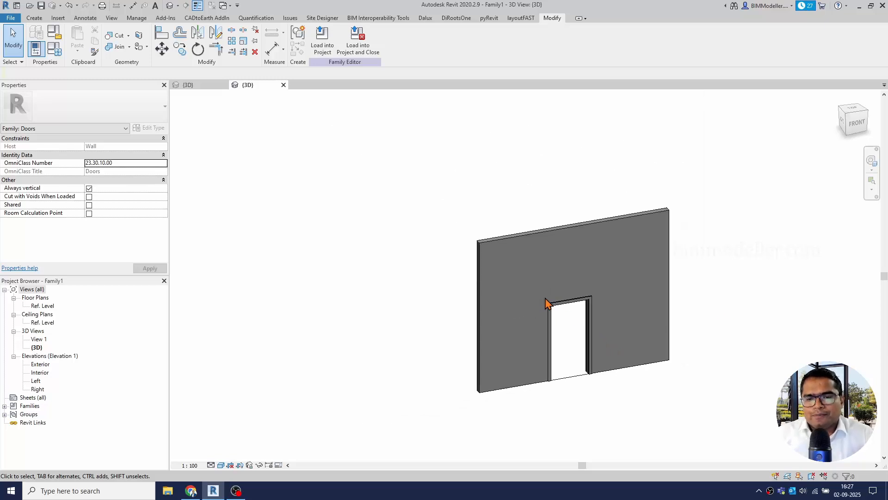
pyautogui.moveTo(717, 312); pyautogui.dragTo(642, 292, button='middle')
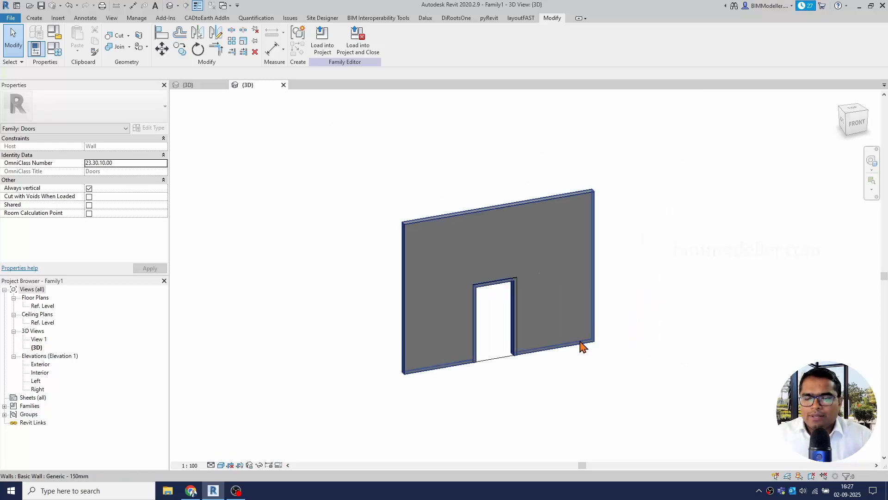
pyautogui.scroll(1, 565, 347)
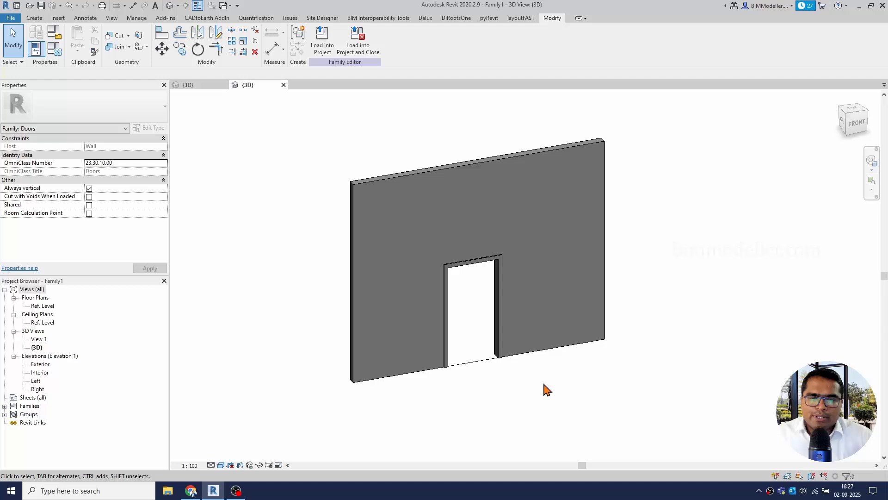
pyautogui.click(501, 343)
pyautogui.scroll(1, 481, 350)
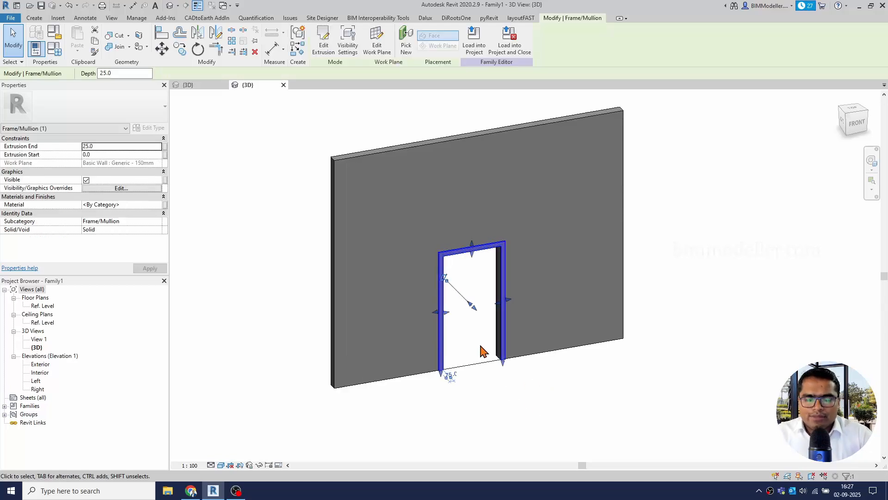
pyautogui.press('h')
pyautogui.press('h')
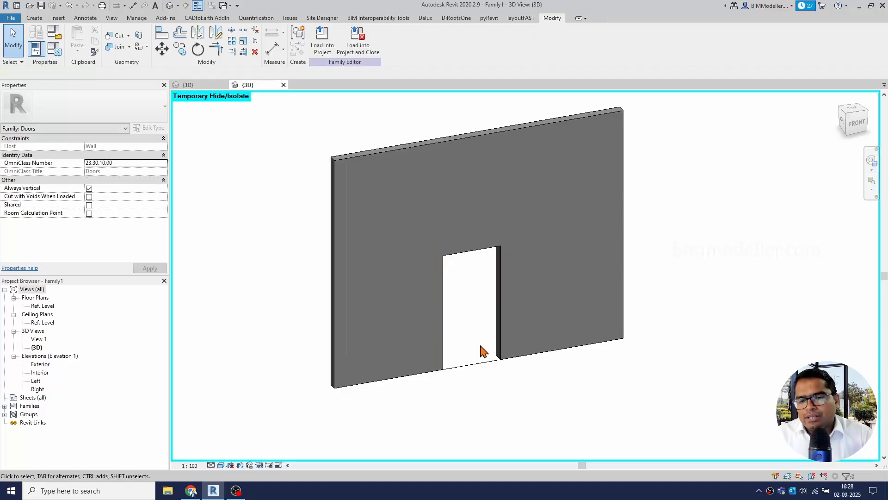
# Examine the existing opening cut that forms the doorway in the host wall
pyautogui.scroll(2, 472, 386)
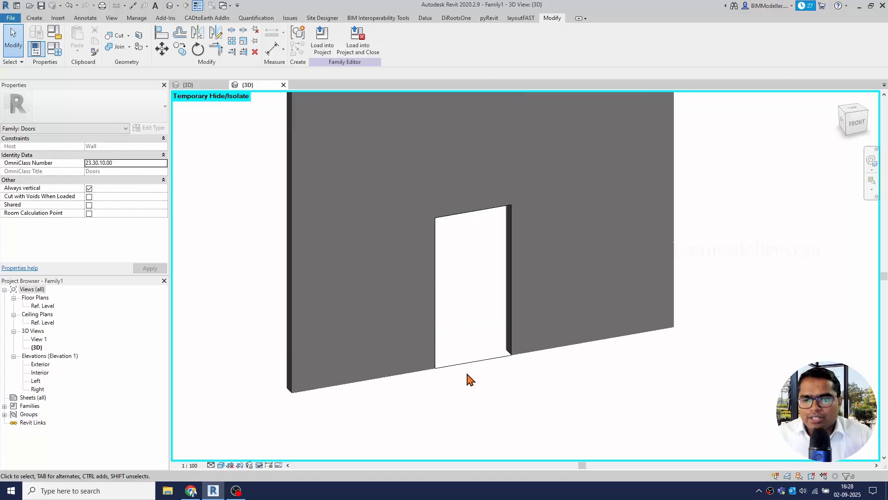
pyautogui.moveTo(471, 387); pyautogui.dragTo(473, 411, button='middle')
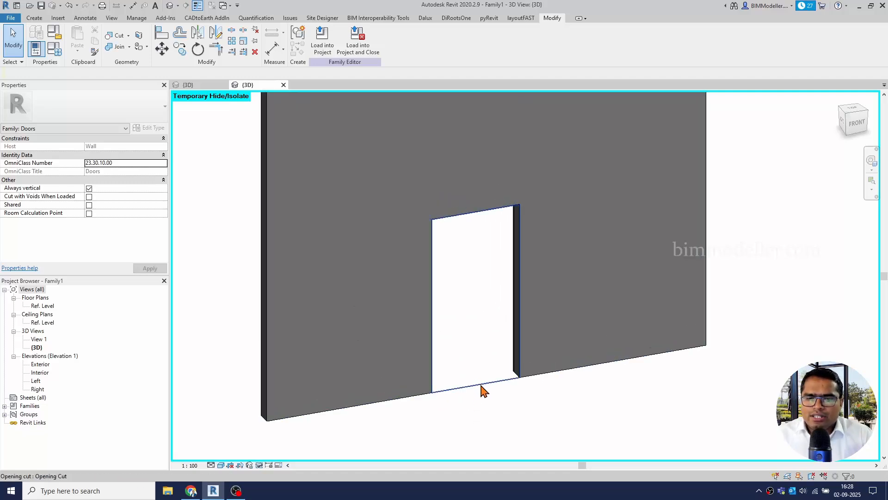
pyautogui.click(480, 384)
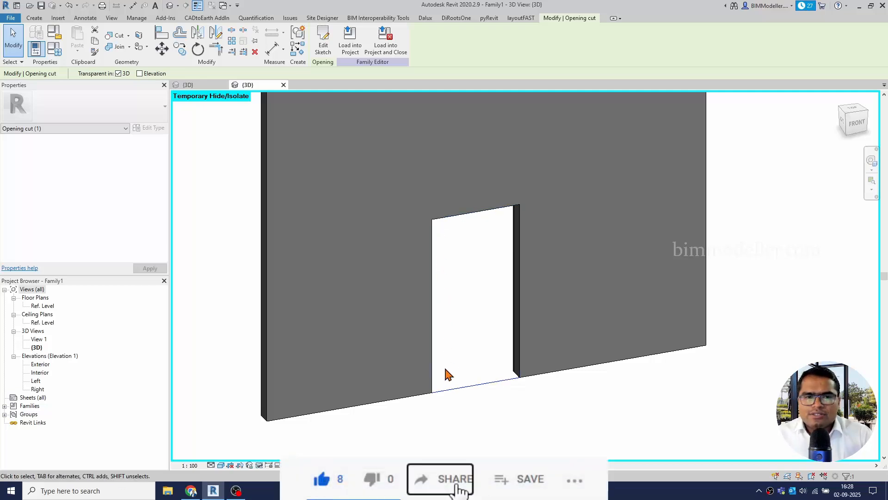
pyautogui.click(445, 415)
# Cut a second rectangular opening about 700 mm wide and 1400 mm high through the wall, left of the doorway
pyautogui.click(33, 18)
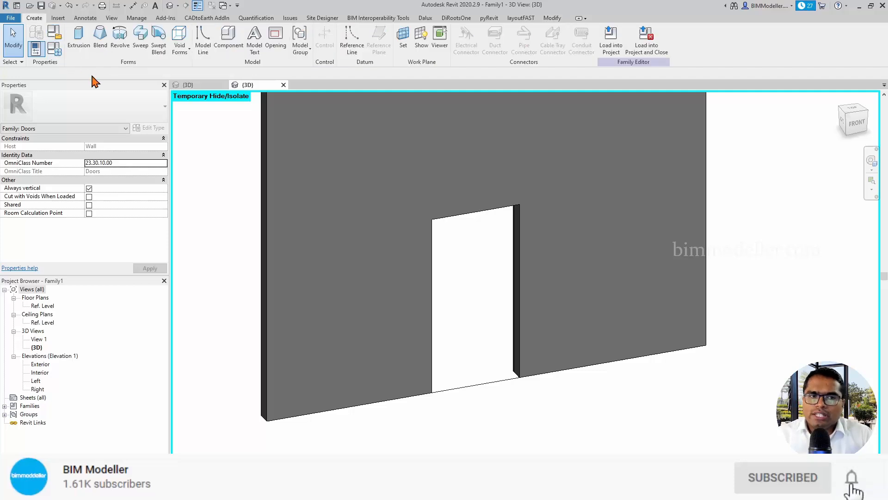
pyautogui.click(280, 52)
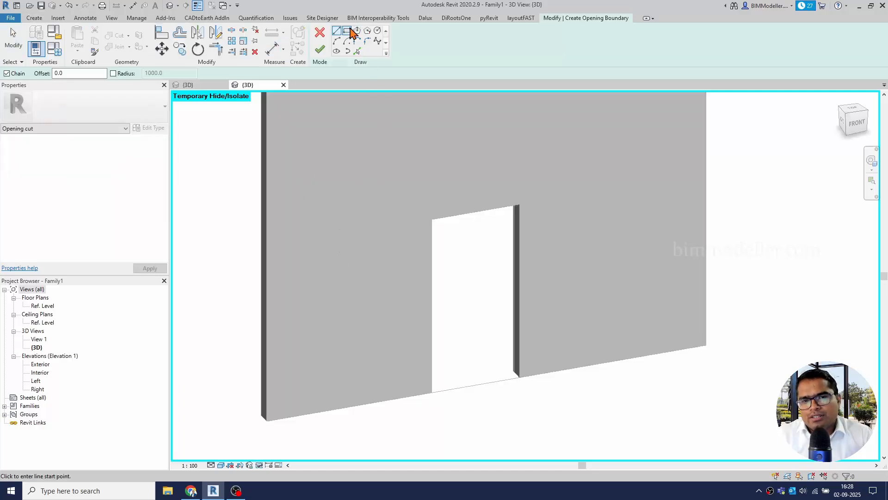
pyautogui.click(347, 31)
pyautogui.click(336, 254)
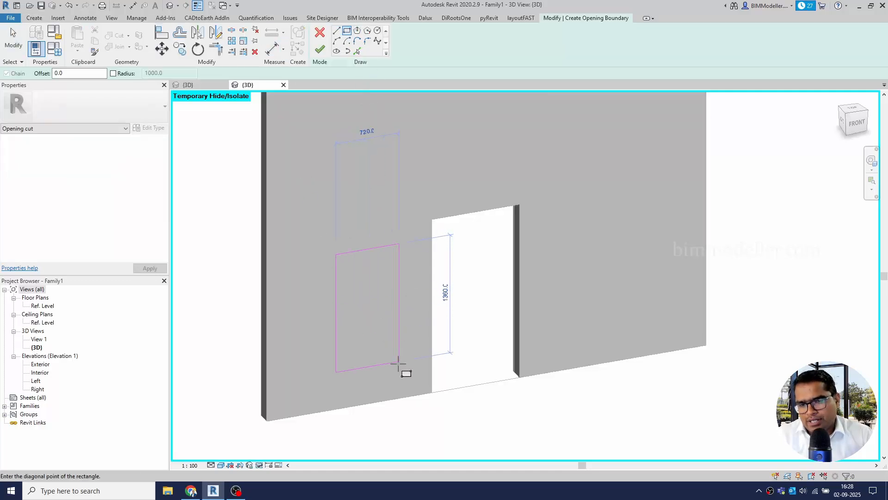
pyautogui.click(396, 368)
pyautogui.click(320, 50)
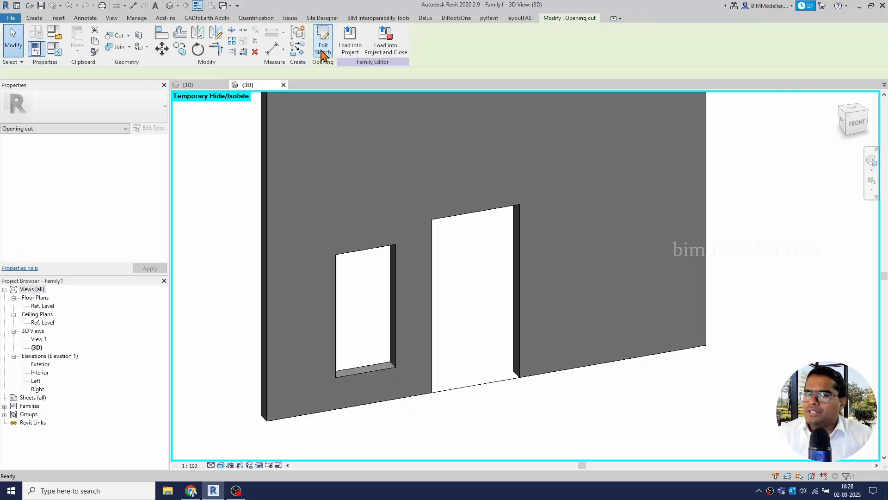
pyautogui.keyDown('shift'); pyautogui.moveTo(452, 331); pyautogui.dragTo(472, 348, button='middle'); pyautogui.keyUp('shift')
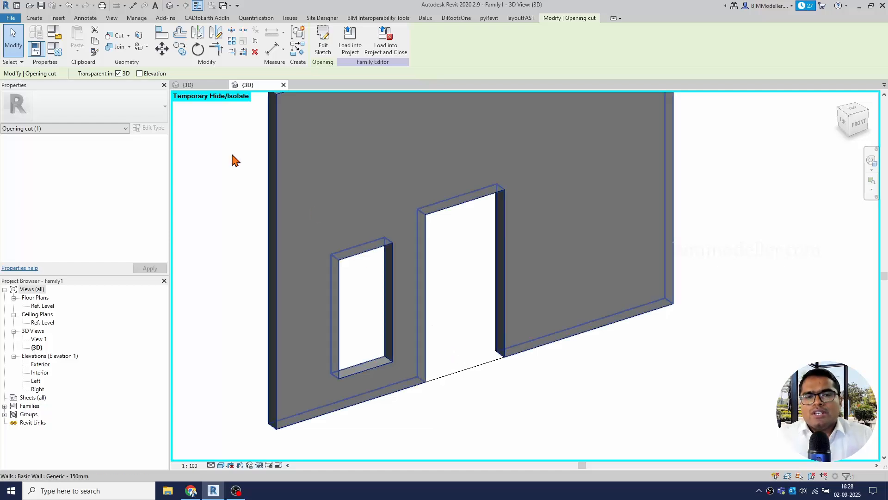
# Start a void extrusion in the door family
pyautogui.click(42, 18)
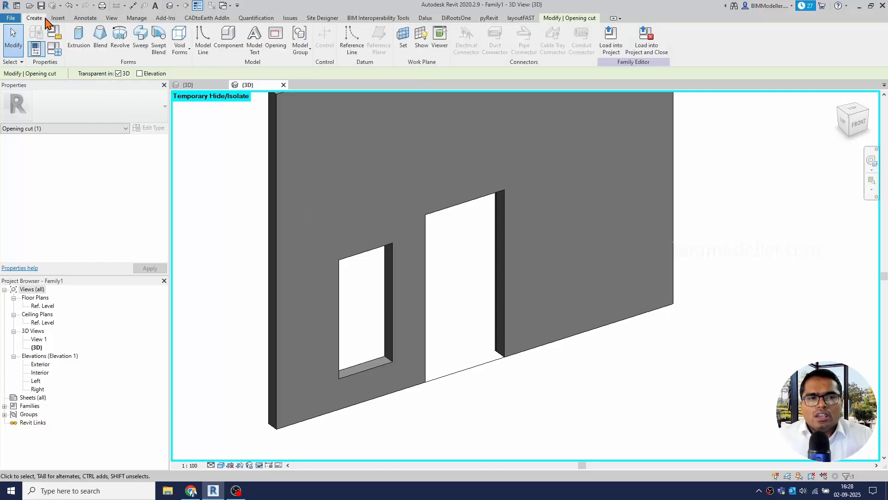
pyautogui.click(182, 55)
pyautogui.click(199, 66)
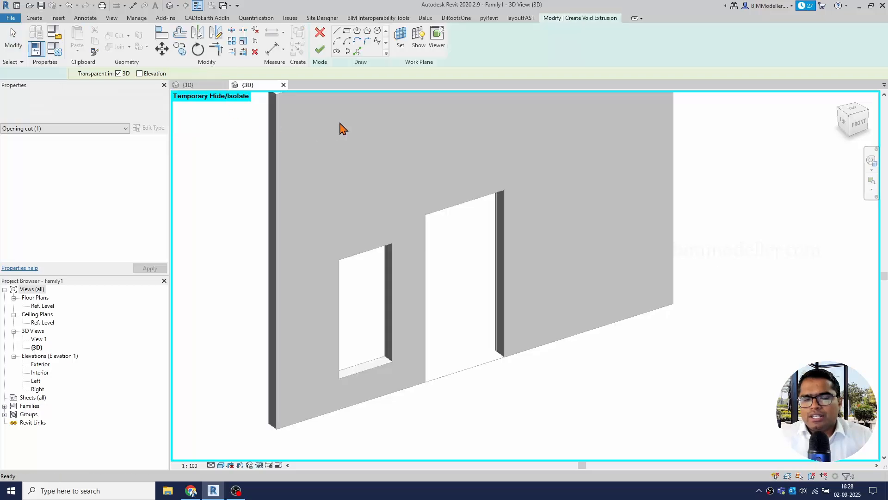
pyautogui.click(348, 31)
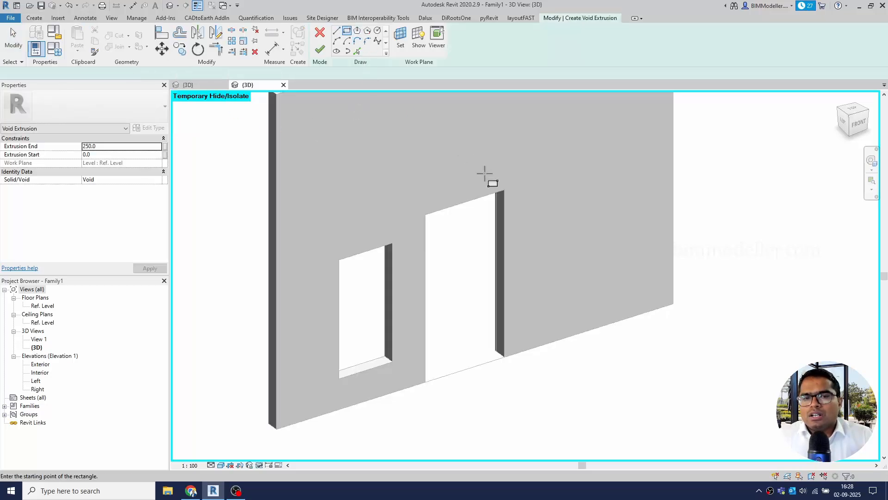
pyautogui.click(559, 216)
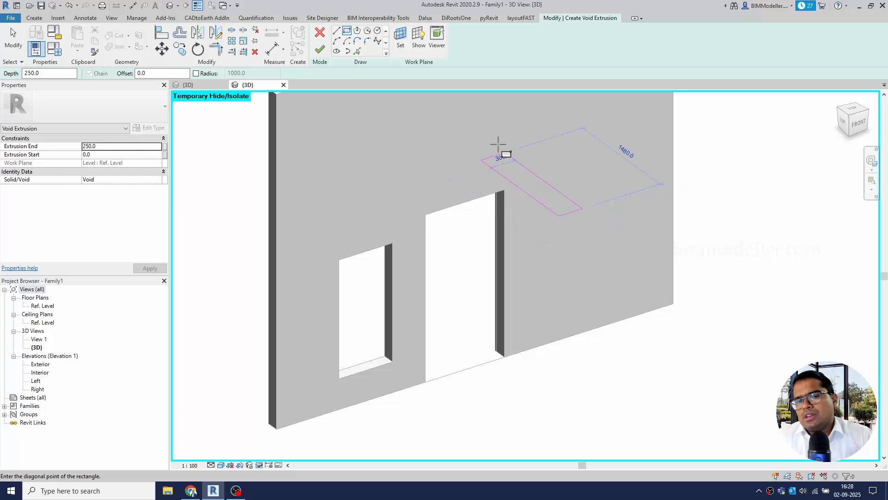
pyautogui.click(467, 99)
pyautogui.click(406, 51)
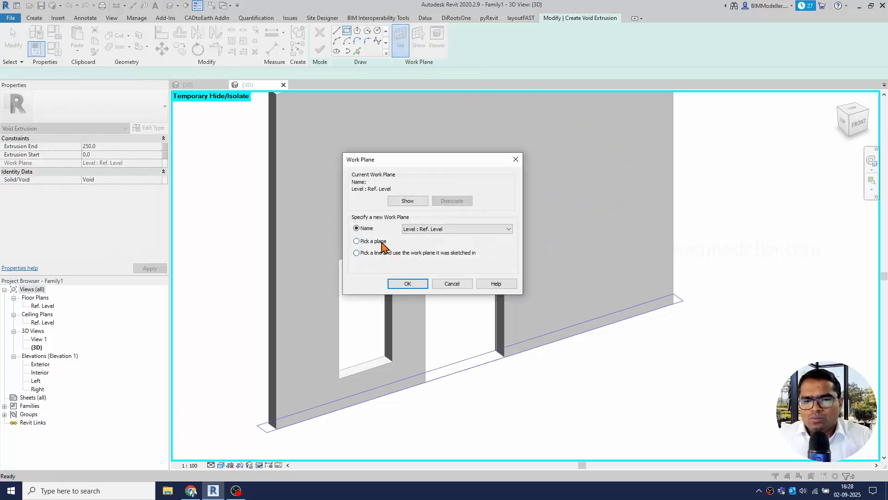
pyautogui.click(426, 284)
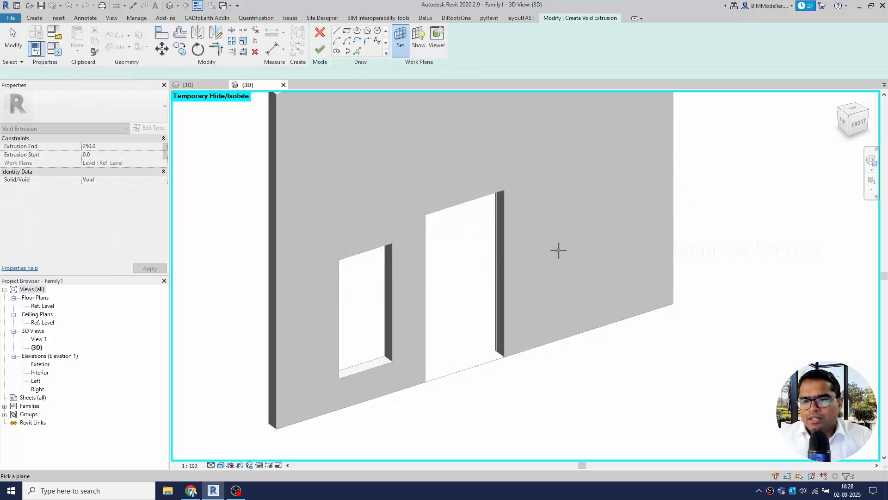
pyautogui.click(347, 31)
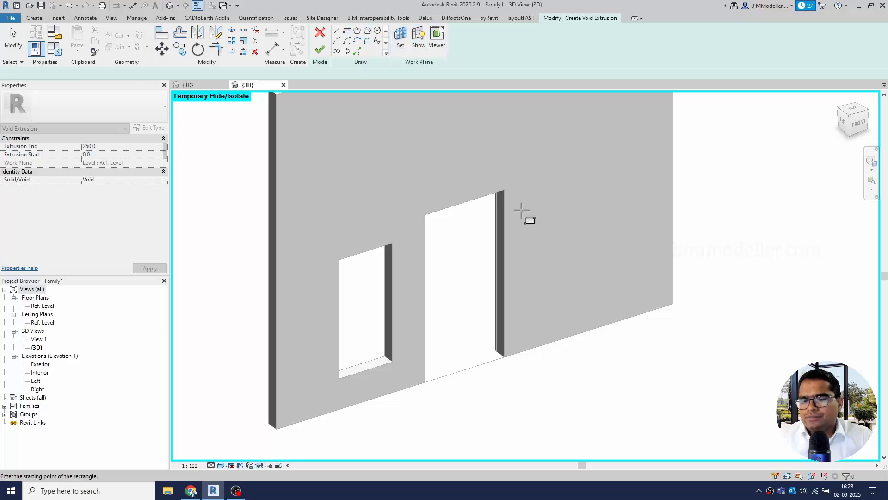
pyautogui.click(522, 211)
# Set the void sketch's work plane by picking the front face of the wall
pyautogui.click(405, 48)
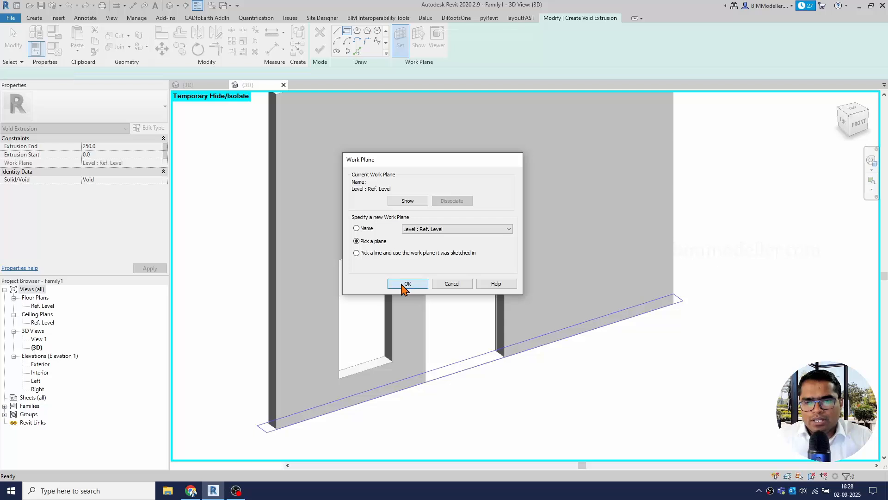
pyautogui.click(399, 282)
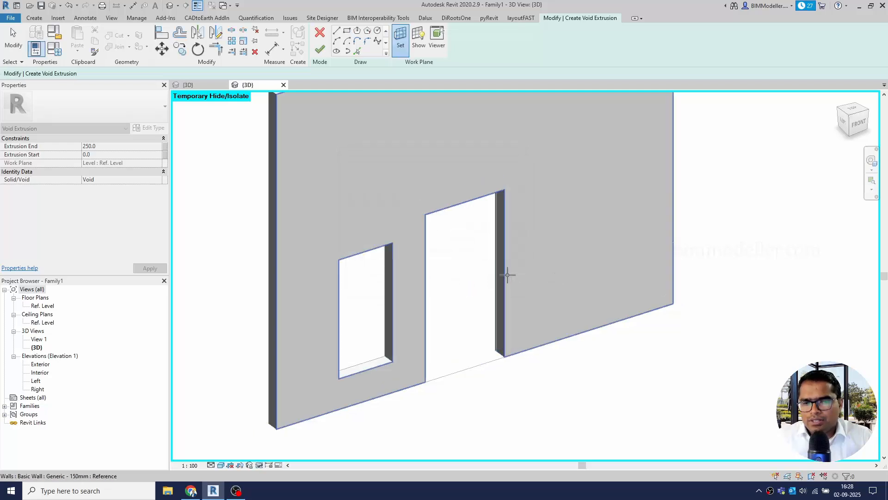
pyautogui.click(508, 274)
# Sketch a rectangle about 1340 mm high on the wall, right of the doorway, and finish it as a 250 mm deep void extrusion
pyautogui.click(347, 31)
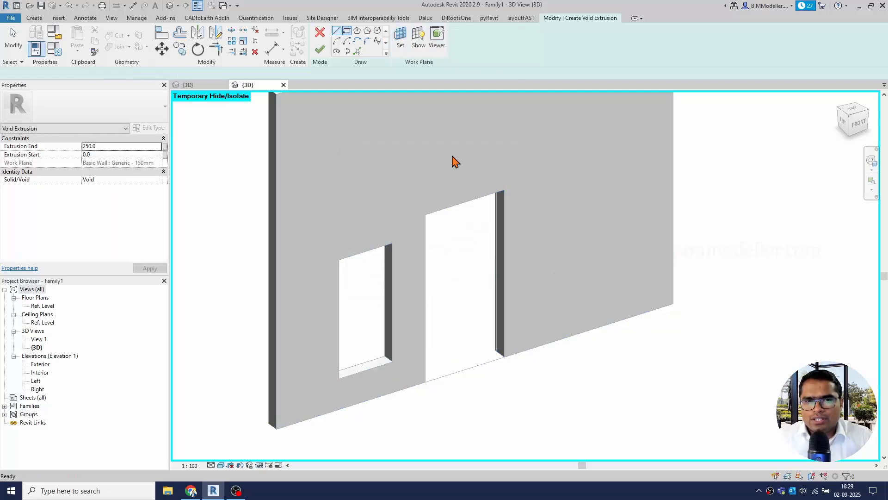
pyautogui.click(536, 200)
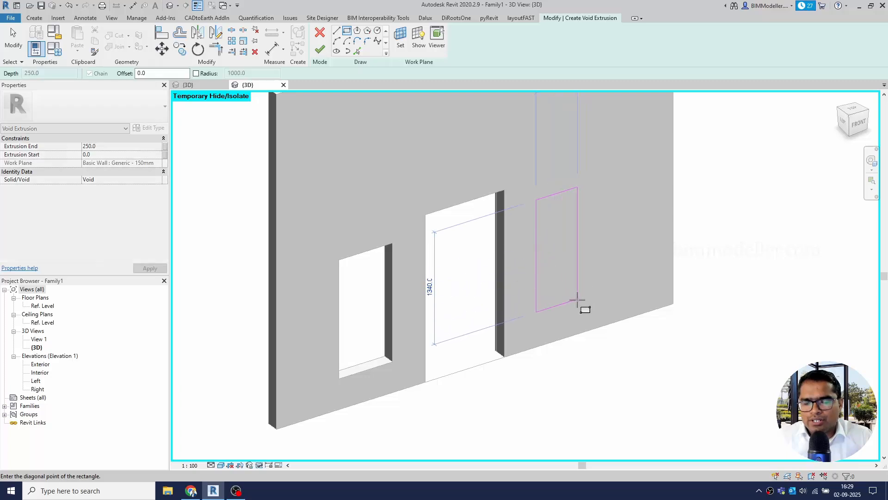
pyautogui.click(578, 300)
pyautogui.press('Escape')
pyautogui.press('Escape')
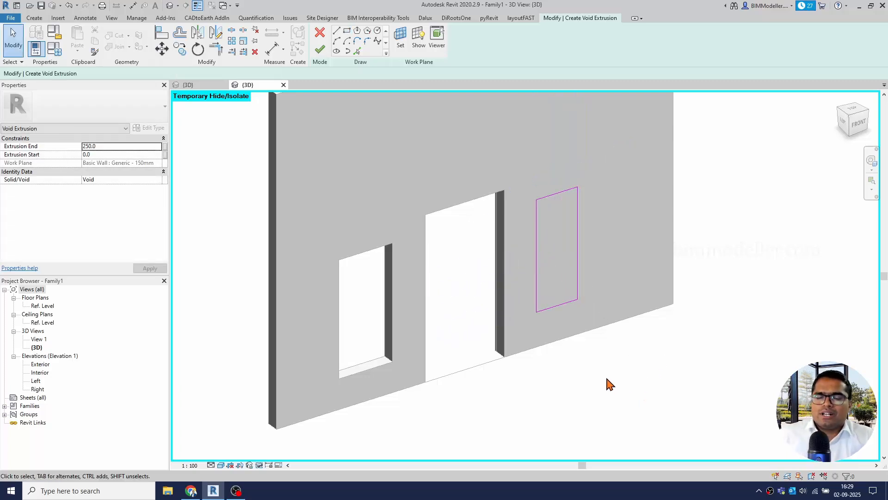
pyautogui.scroll(3, 561, 313)
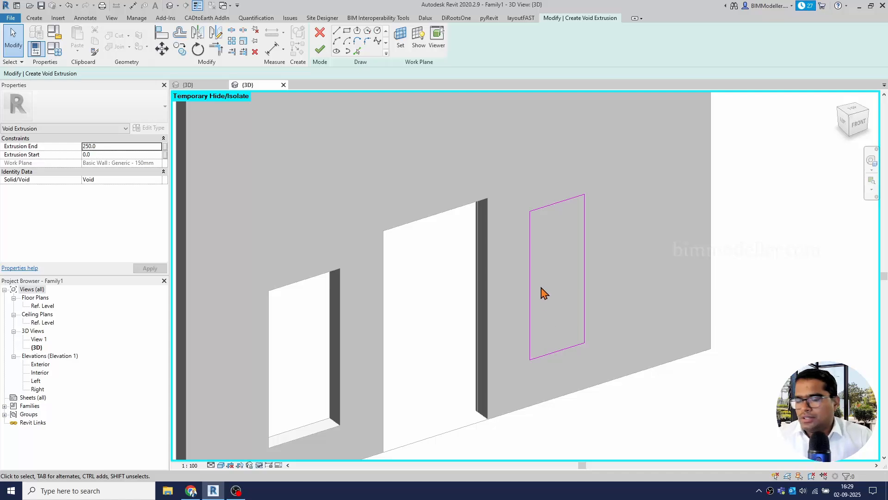
pyautogui.moveTo(542, 291); pyautogui.dragTo(540, 333, button='middle')
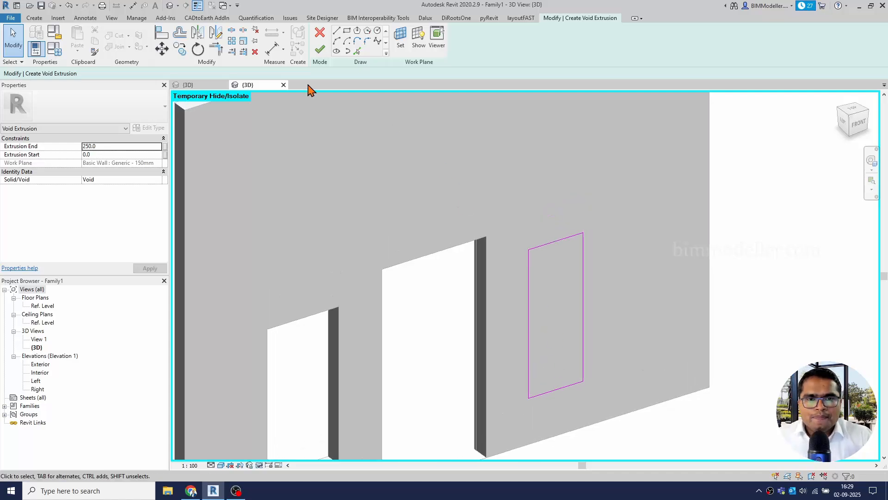
pyautogui.scroll(-3, 488, 254)
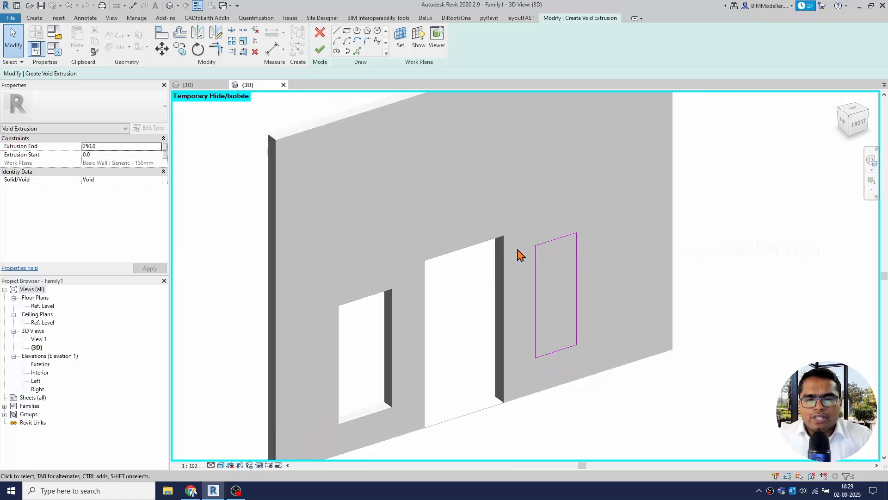
pyautogui.click(319, 51)
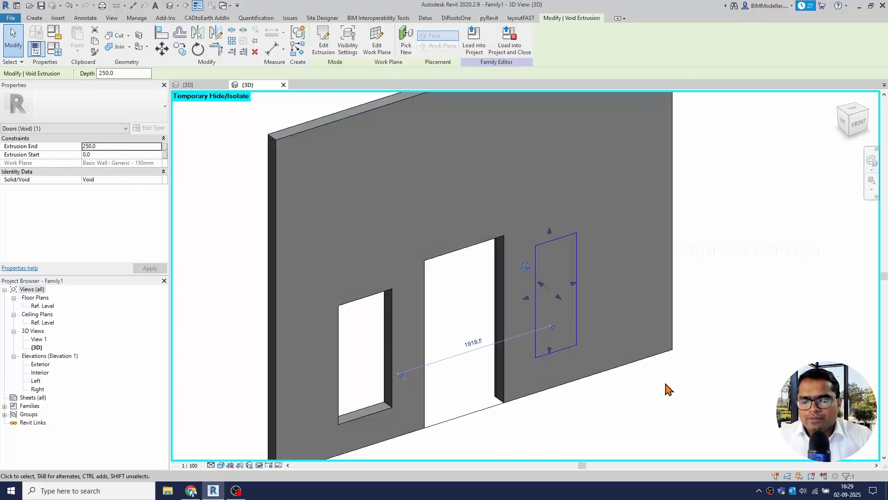
# Try to cut the wall with the new void extrusion using Cut Geometry
pyautogui.moveTo(592, 388)
pyautogui.keyDown('shift'); pyautogui.mouseDown(button='middle')
pyautogui.moveTo(718, 399)
pyautogui.moveTo(563, 398)
pyautogui.moveTo(670, 415)
pyautogui.moveTo(583, 403)
pyautogui.mouseUp(button='middle'); pyautogui.keyUp('shift')
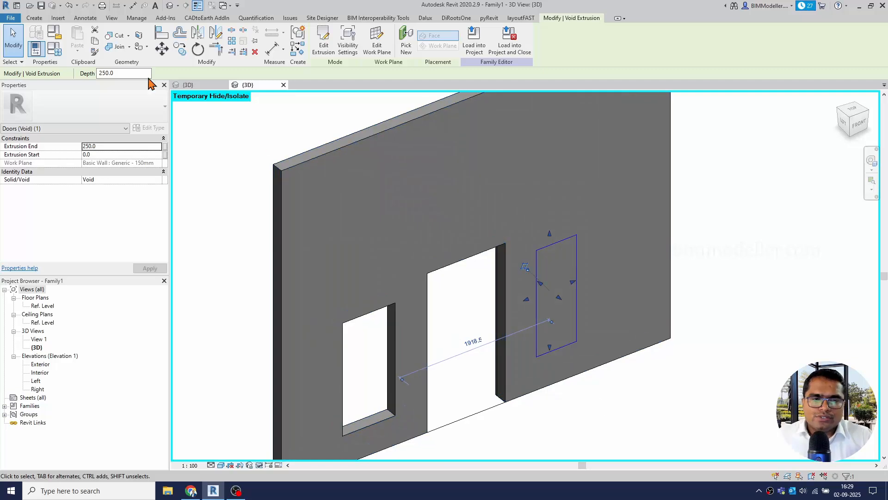
pyautogui.click(111, 40)
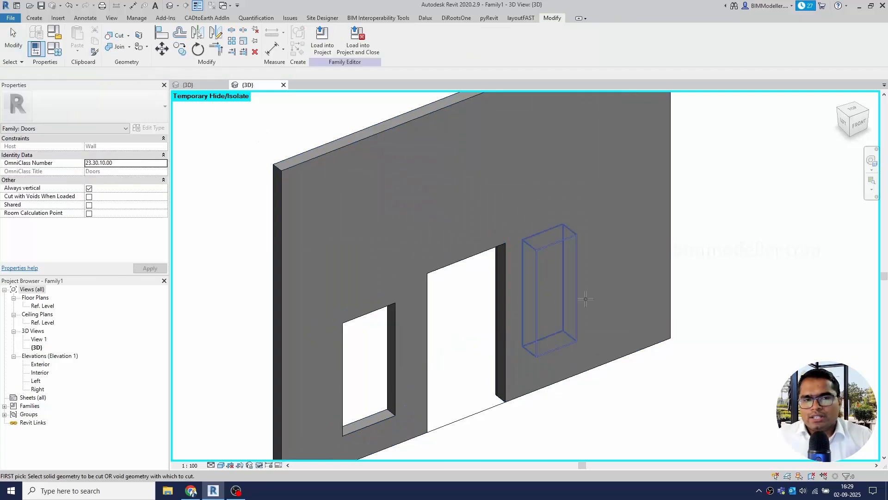
pyautogui.click(631, 354)
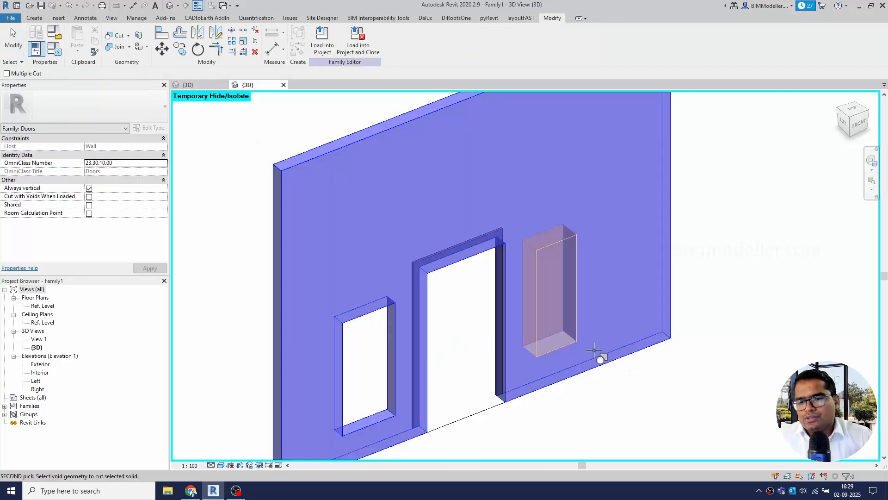
pyautogui.click(573, 333)
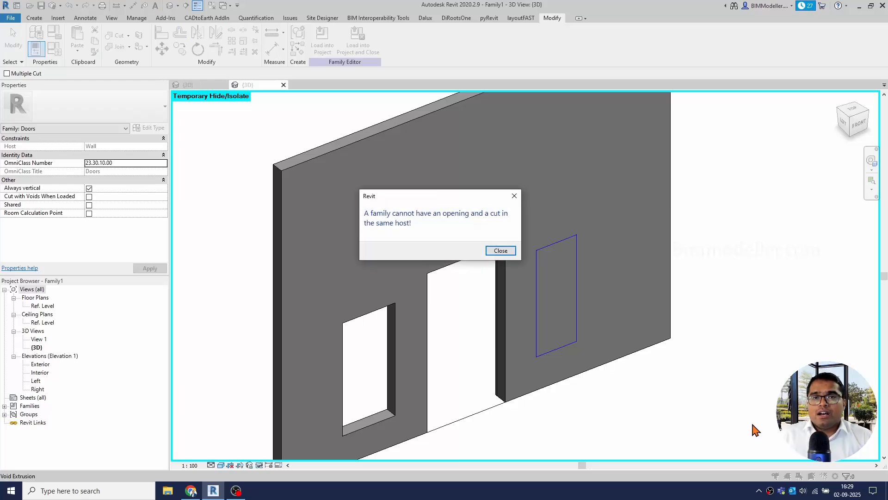
pyautogui.press('Return')
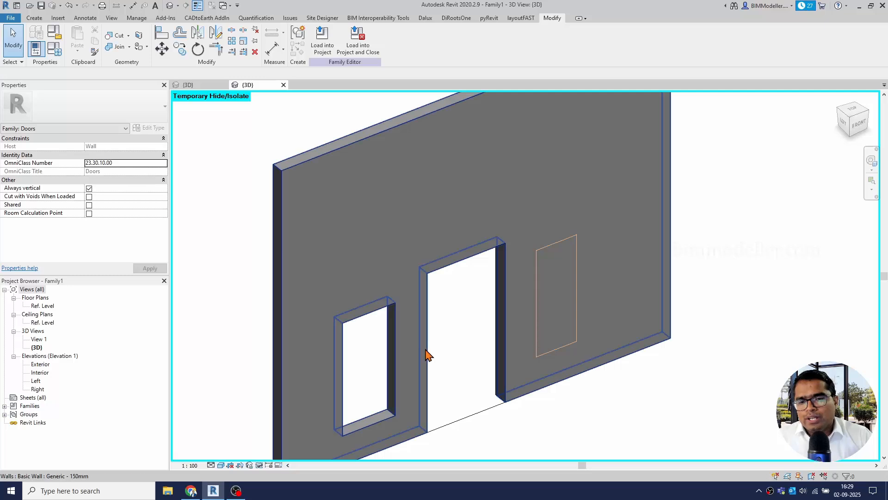
# Delete the small rectangular opening cut and the doorway opening cut from the wall
pyautogui.click(457, 417)
pyautogui.press('Escape')
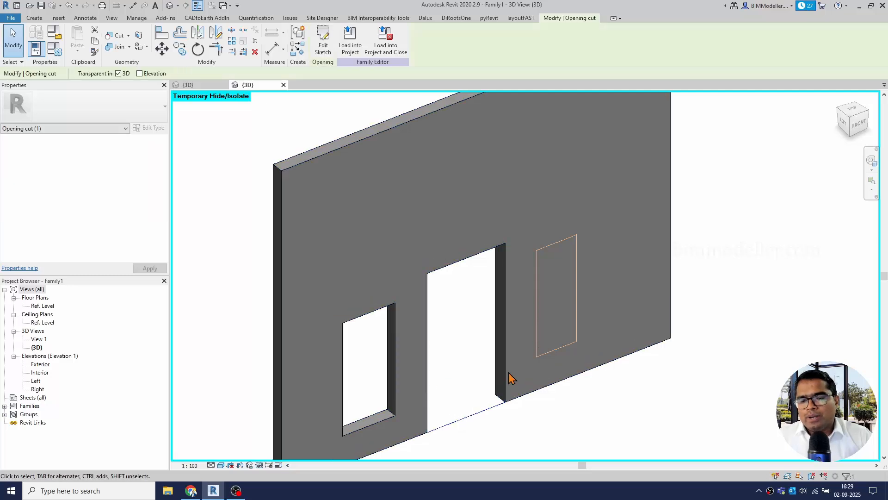
pyautogui.click(541, 334)
pyautogui.press('Escape')
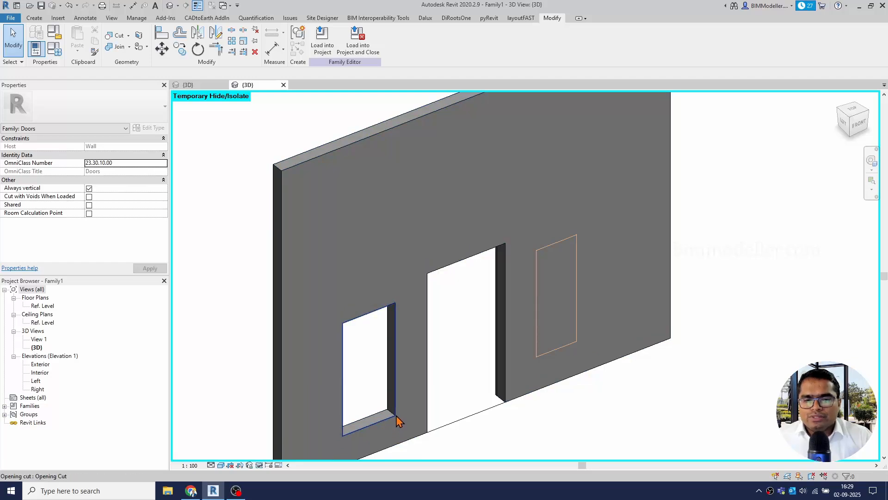
pyautogui.click(397, 420)
pyautogui.press('Delete')
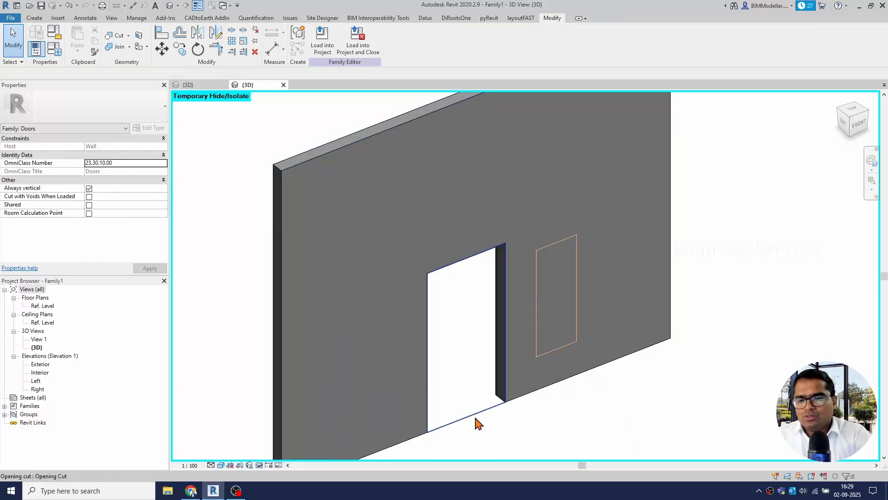
pyautogui.click(479, 423)
pyautogui.press('Delete')
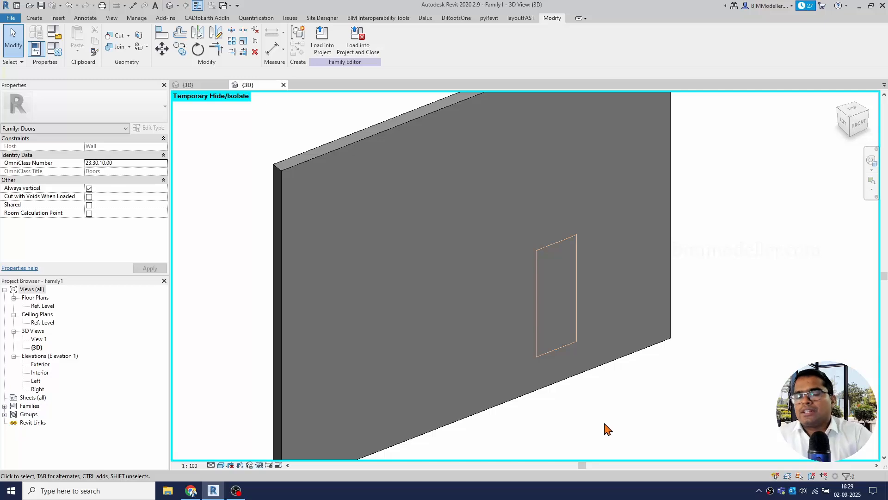
# Copy the void extrusion twice along the wall towards its left end, forming a row of three voids
pyautogui.click(558, 346)
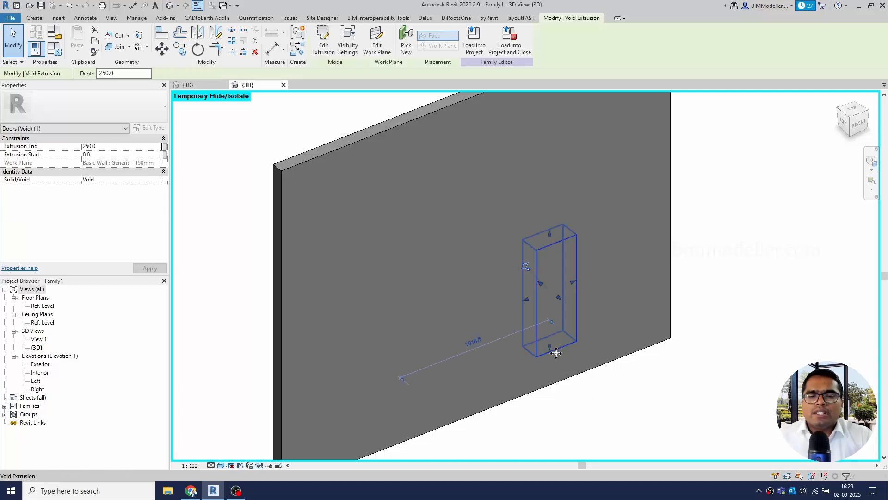
pyautogui.press('c')
pyautogui.click(559, 345)
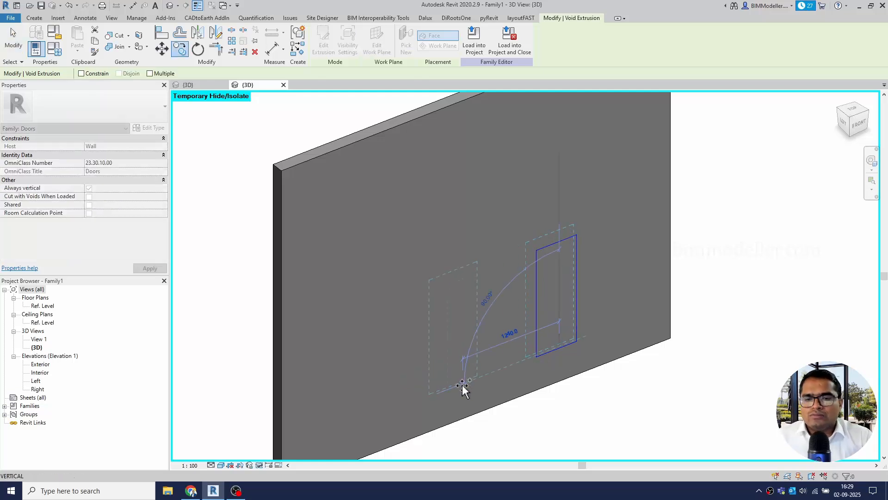
pyautogui.click(465, 382)
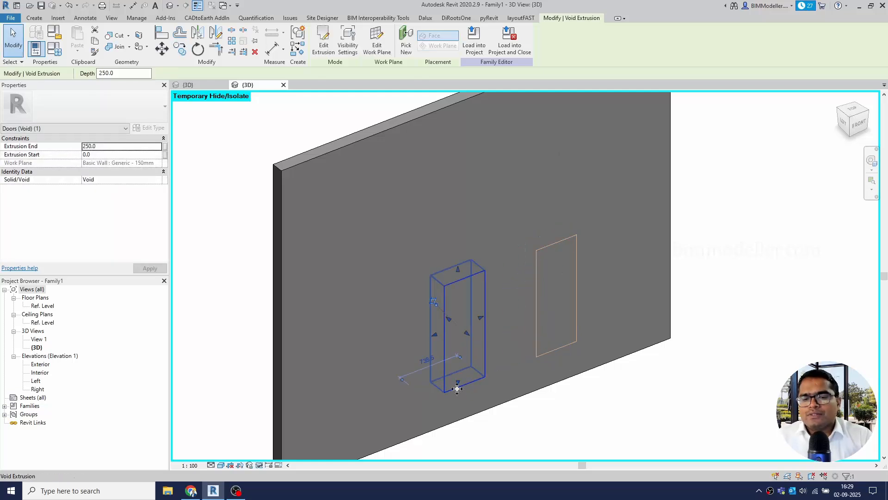
pyautogui.press('c')
pyautogui.click(469, 380)
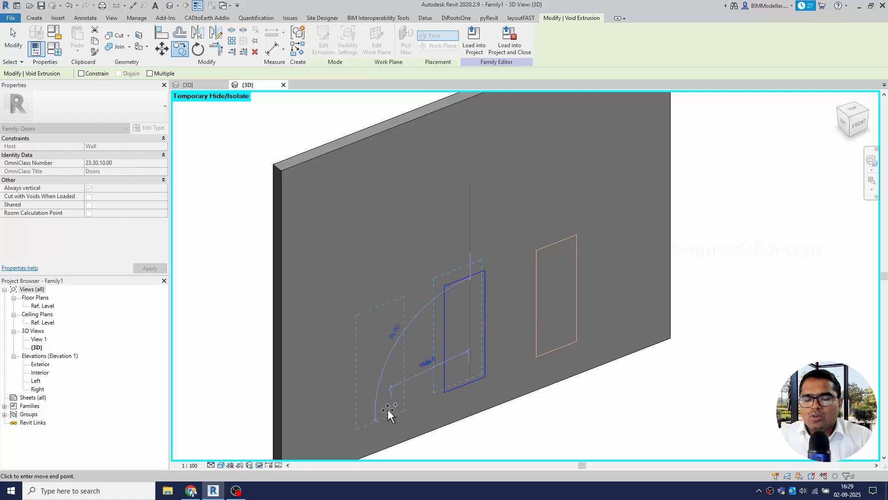
pyautogui.click(376, 401)
pyautogui.press('Escape')
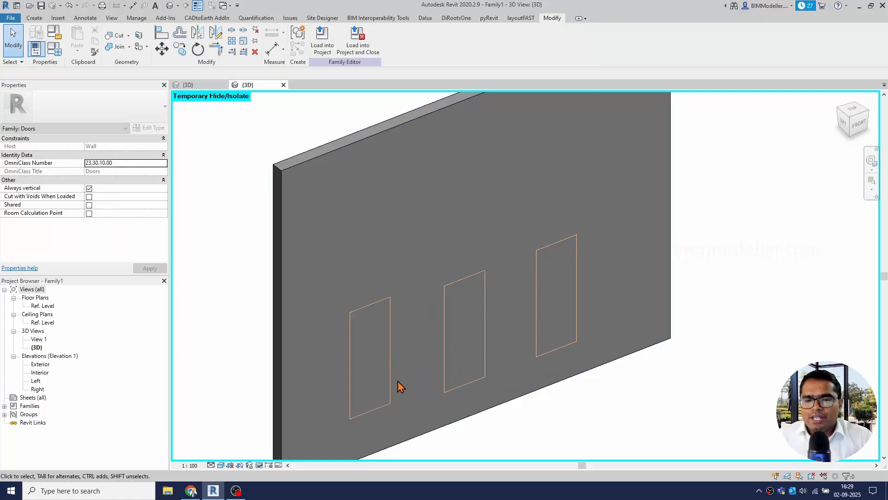
# Reduce the leftmost void extrusion's depth to 75 mm
pyautogui.click(391, 377)
pyautogui.keyDown('shift'); pyautogui.moveTo(426, 397); pyautogui.dragTo(435, 404, button='middle'); pyautogui.keyUp('shift')
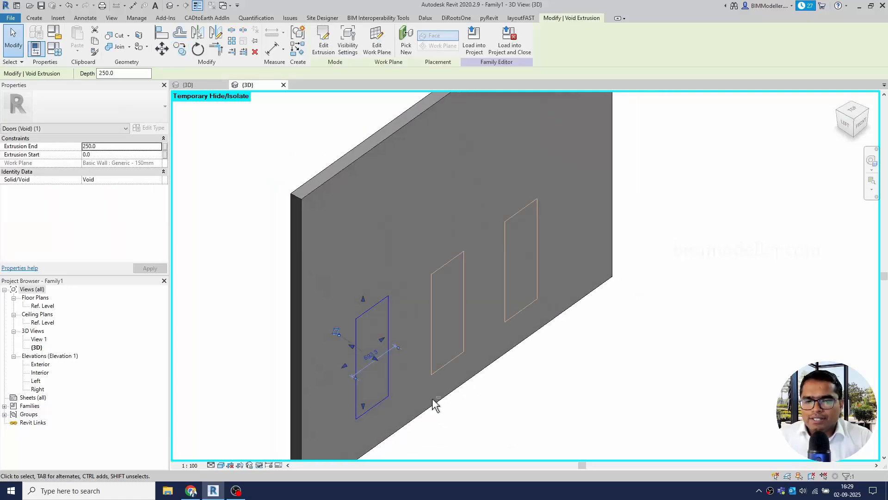
pyautogui.moveTo(349, 350); pyautogui.dragTo(365, 367)
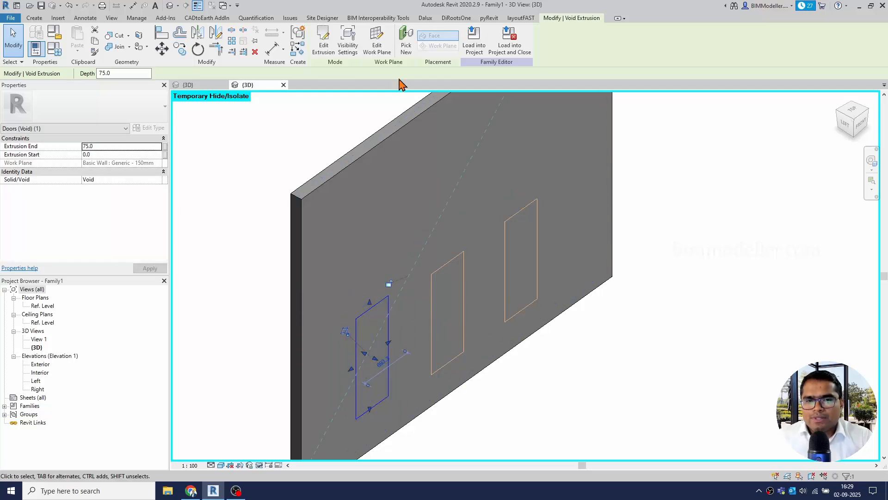
# Edit the leftmost void's sketch, replacing its top line with an arc of about 271 mm radius, and finish the sketch
pyautogui.click(323, 46)
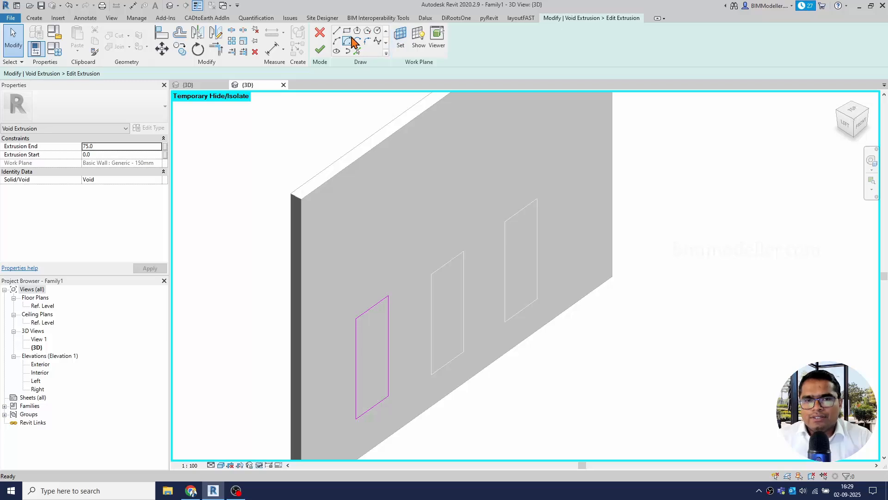
pyautogui.click(377, 31)
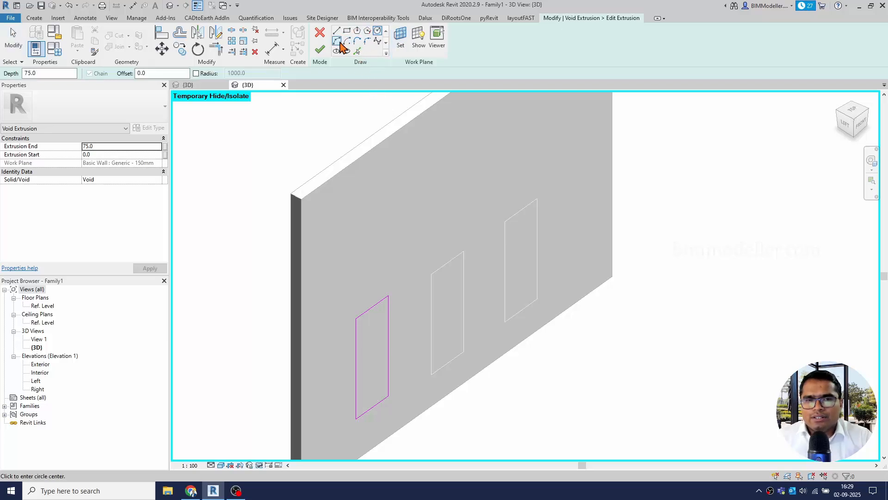
pyautogui.press('Escape')
pyautogui.click(355, 318)
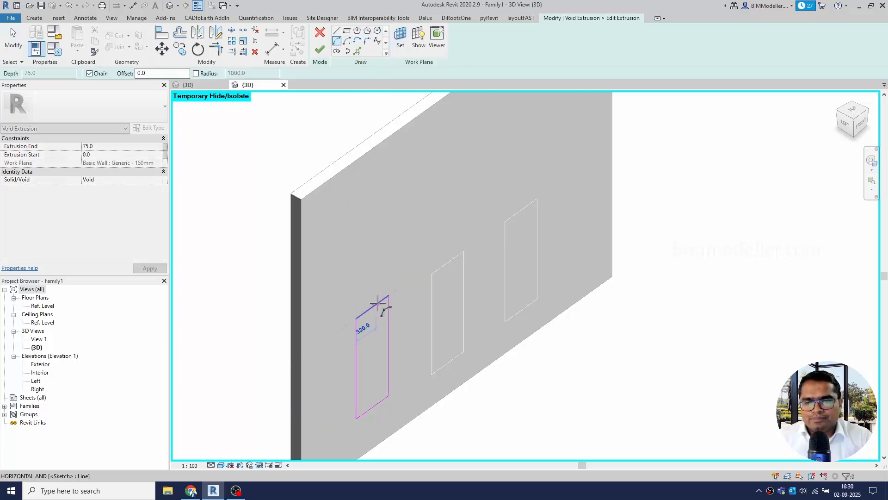
pyautogui.click(388, 295)
pyautogui.click(374, 280)
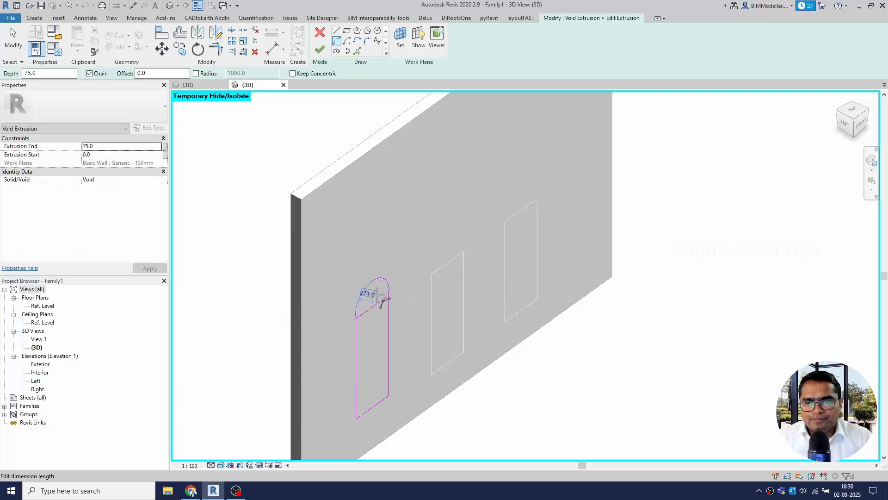
pyautogui.press('Escape')
pyautogui.press('Escape')
pyautogui.click(378, 310)
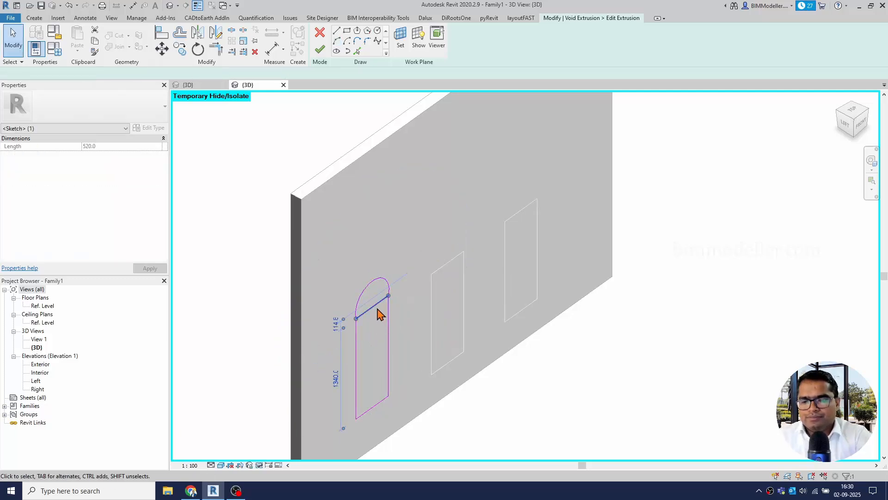
pyautogui.press('Delete')
pyautogui.click(320, 49)
# Cut the wall with the arched void extrusion using Cut Geometry
pyautogui.moveTo(569, 362)
pyautogui.keyDown('shift'); pyautogui.mouseDown(button='middle')
pyautogui.moveTo(565, 357)
pyautogui.moveTo(581, 391)
pyautogui.moveTo(444, 392)
pyautogui.mouseUp(button='middle'); pyautogui.keyUp('shift')
pyautogui.click(249, 326)
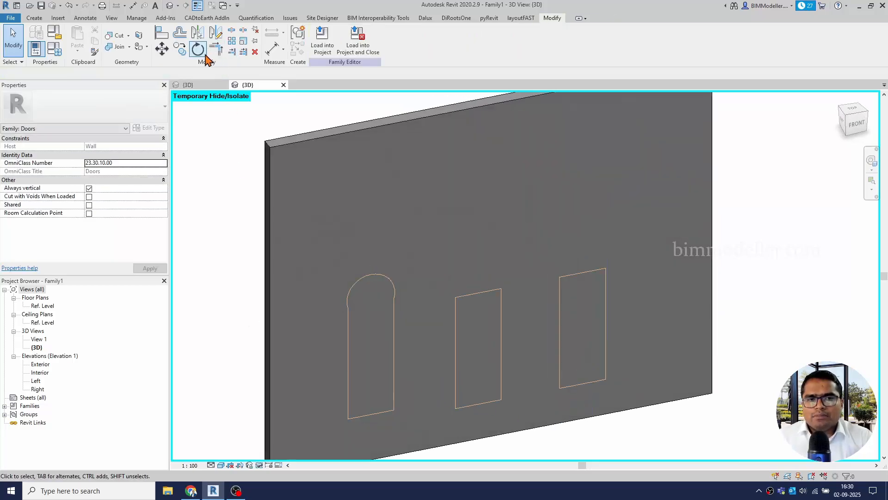
pyautogui.click(114, 36)
pyautogui.click(271, 277)
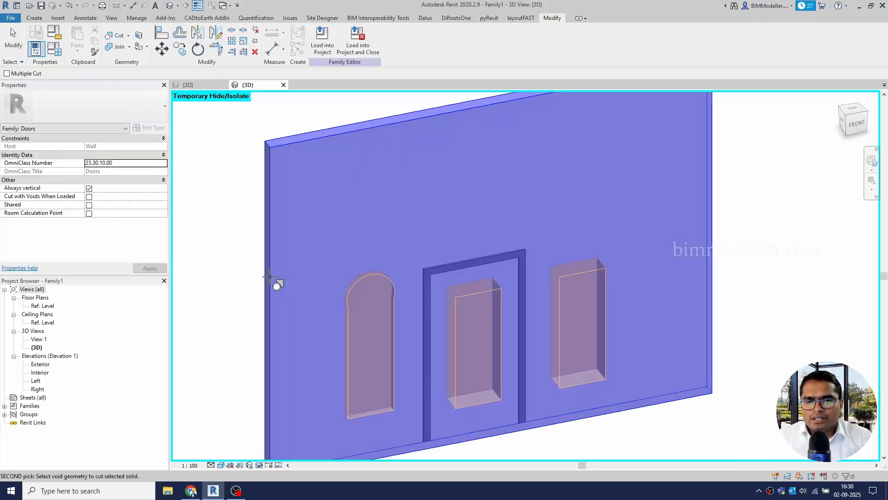
pyautogui.click(356, 302)
pyautogui.press('Escape')
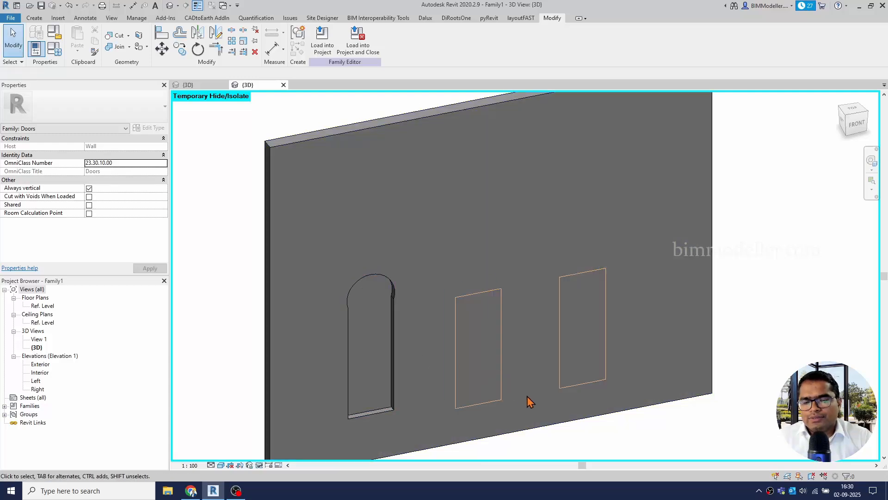
# Edit the rightmost void's sketch, rounding both top corners with 100 mm radius fillet arcs, and finish the sketch
pyautogui.click(607, 378)
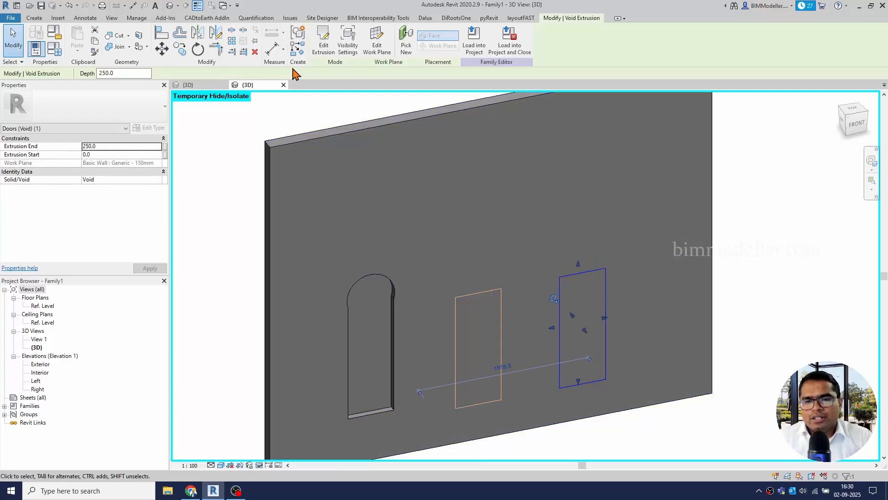
pyautogui.click(321, 45)
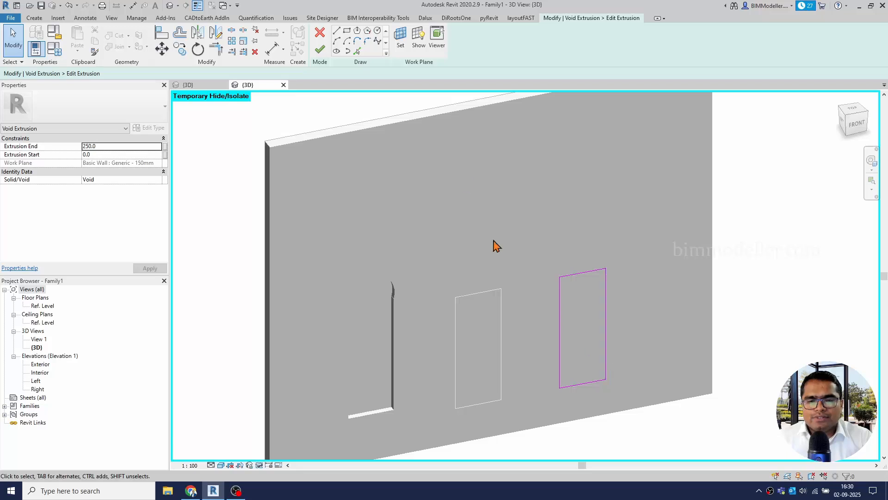
pyautogui.click(376, 40)
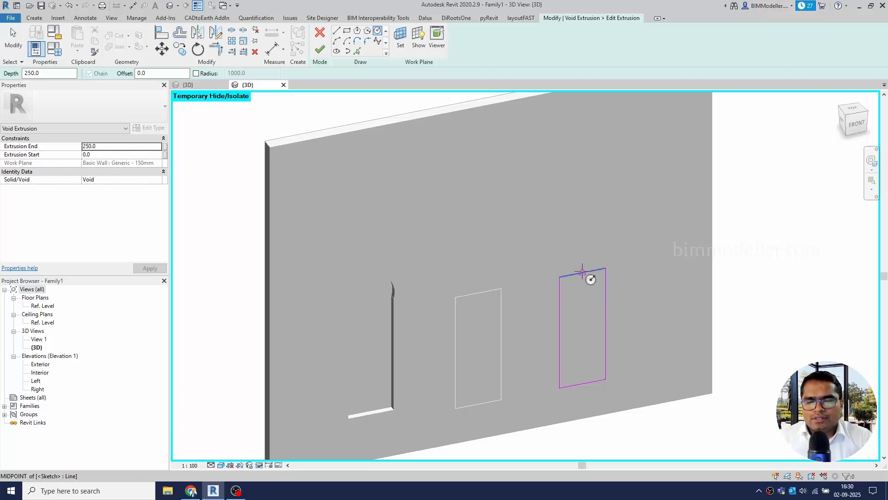
pyautogui.press('Escape')
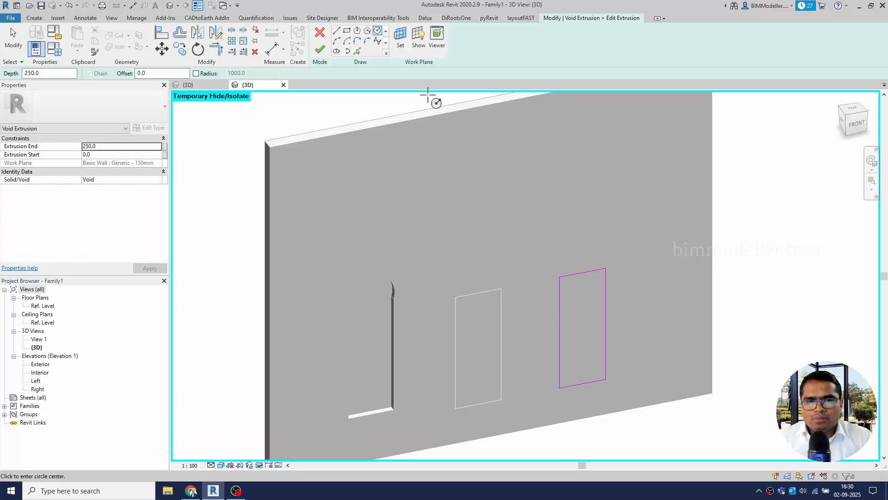
pyautogui.click(367, 42)
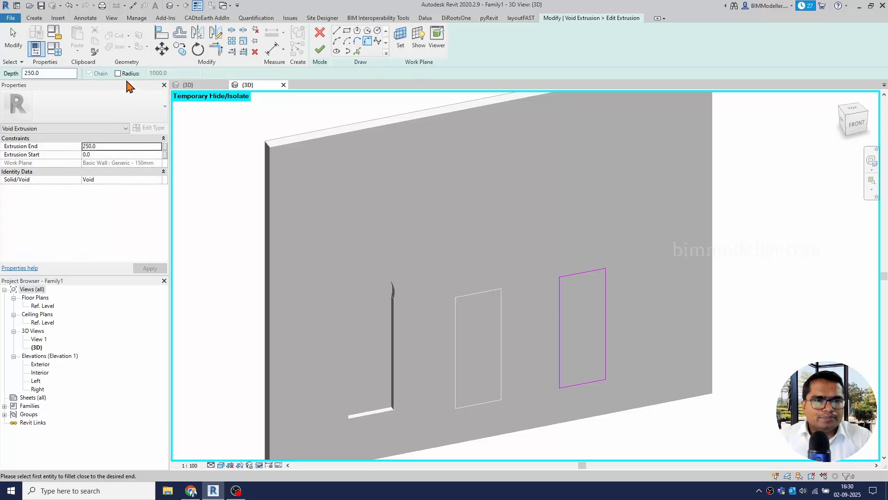
pyautogui.click(130, 74)
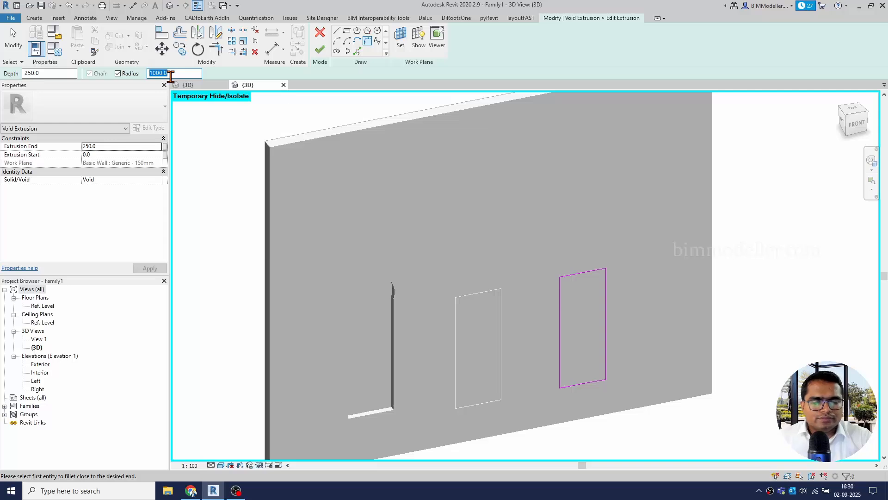
pyautogui.middleClick(605, 319)
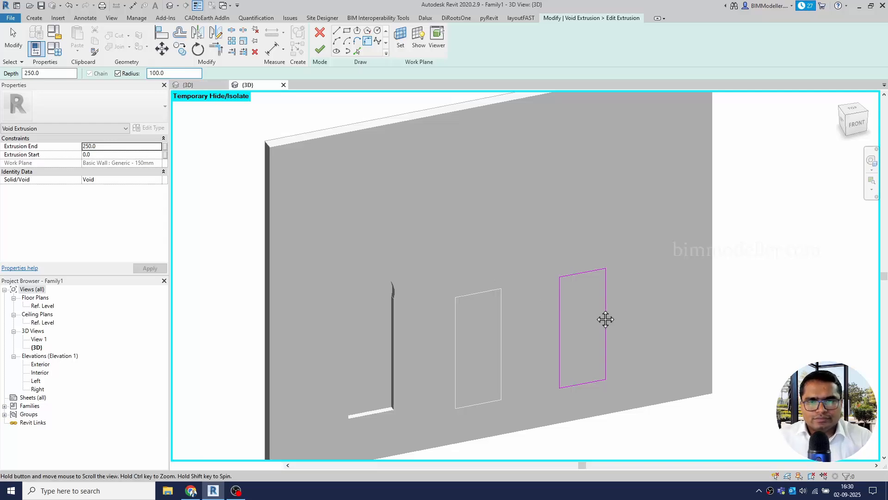
pyautogui.click(567, 275)
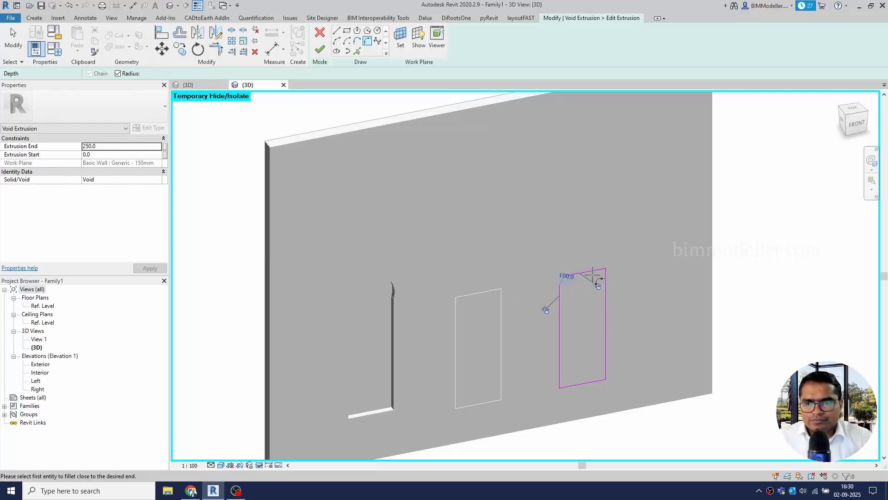
pyautogui.click(594, 270)
pyautogui.click(605, 277)
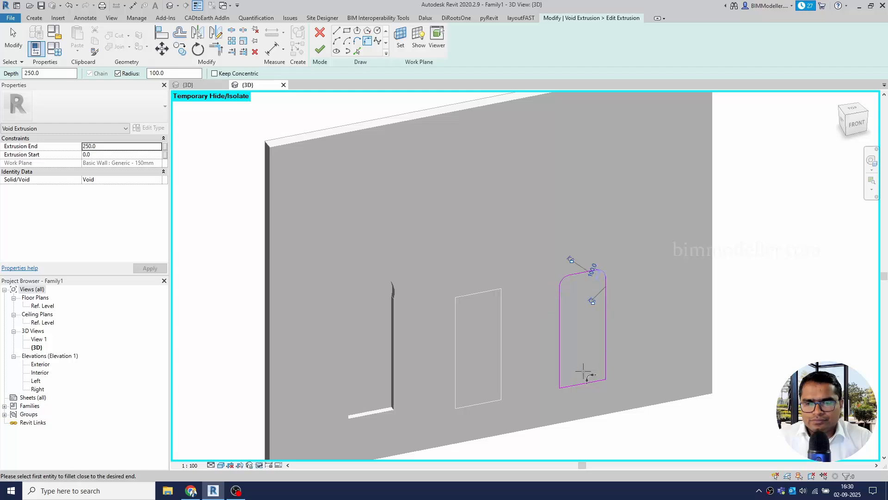
pyautogui.press('Escape')
pyautogui.press('Escape')
pyautogui.click(322, 51)
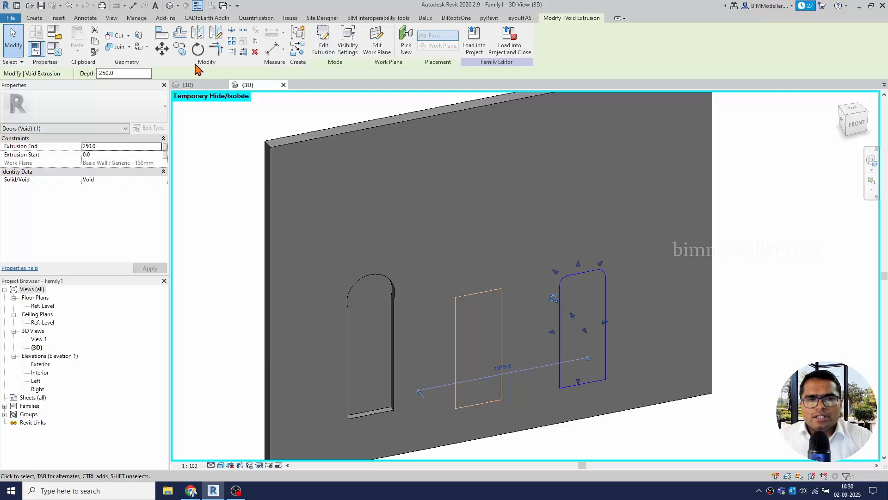
# Cut the wall with the rightmost, round-cornered void extrusion using Cut Geometry
pyautogui.click(118, 36)
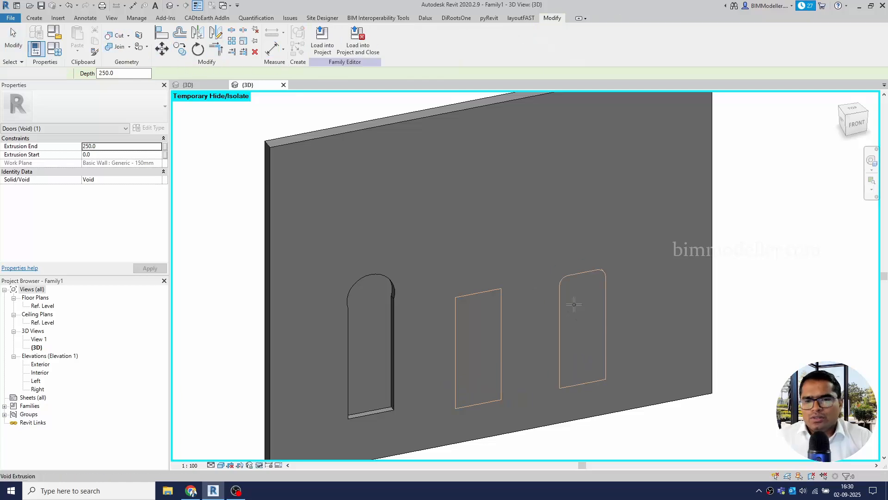
pyautogui.click(694, 301)
pyautogui.click(604, 305)
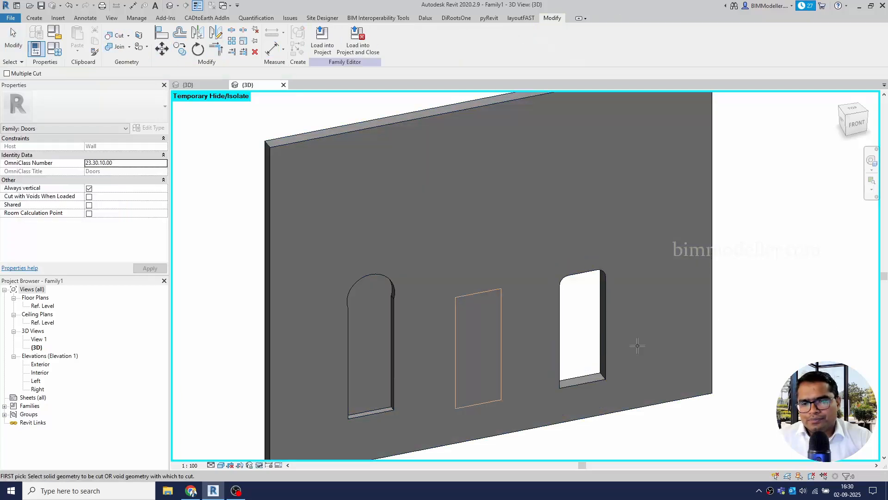
pyautogui.press('Escape')
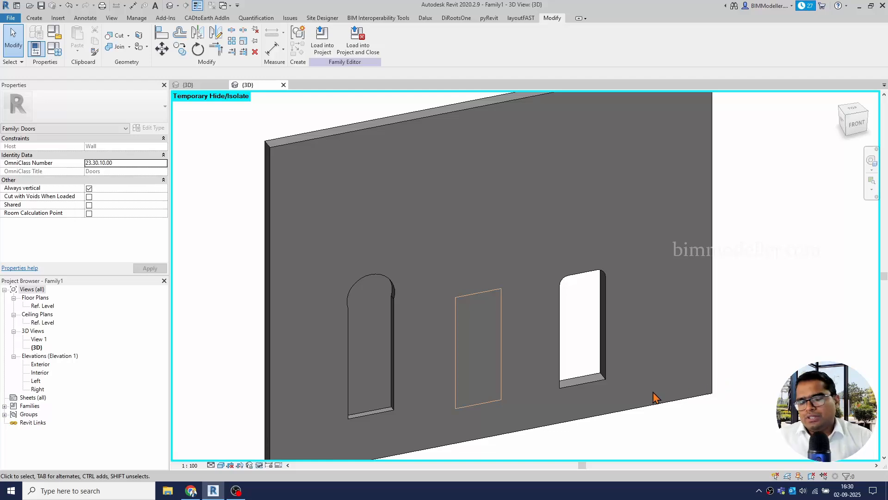
# Edit the middle void's sketch, aligning its two vertical lines to the inner side faces of the door frame
pyautogui.click(499, 358)
pyautogui.click(324, 40)
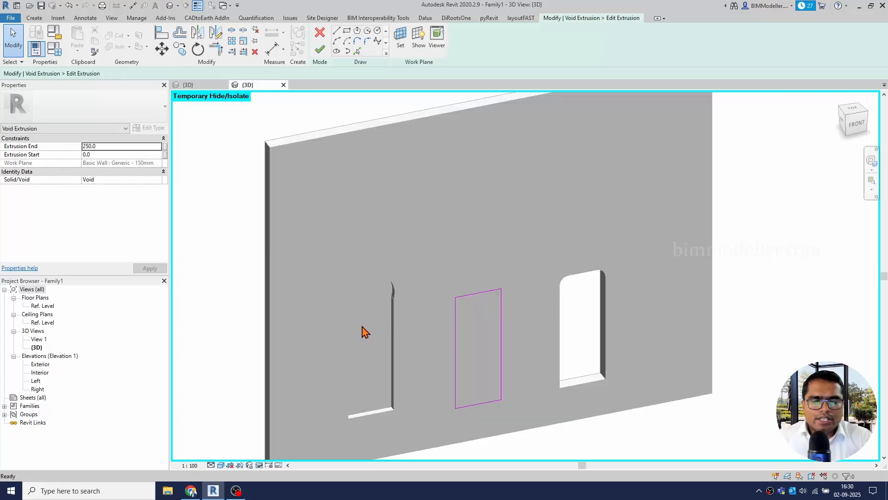
pyautogui.keyDown('shift'); pyautogui.moveTo(479, 345); pyautogui.dragTo(456, 311, button='middle'); pyautogui.keyUp('shift')
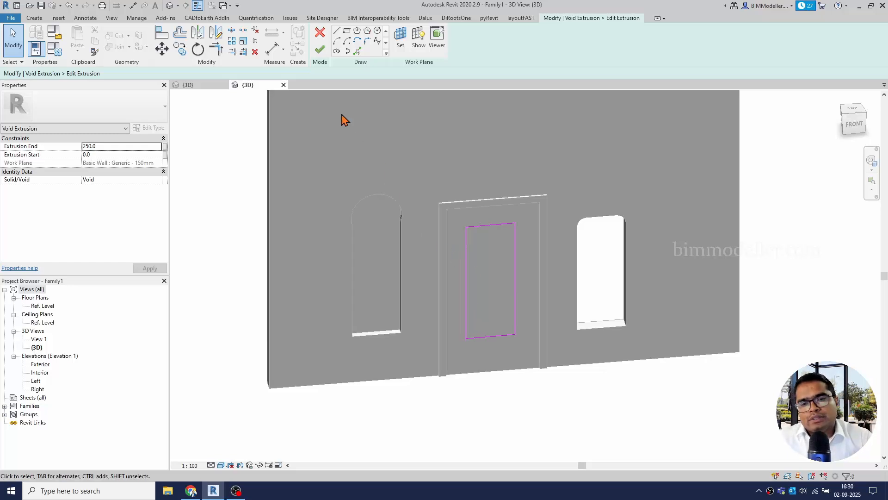
pyautogui.click(162, 33)
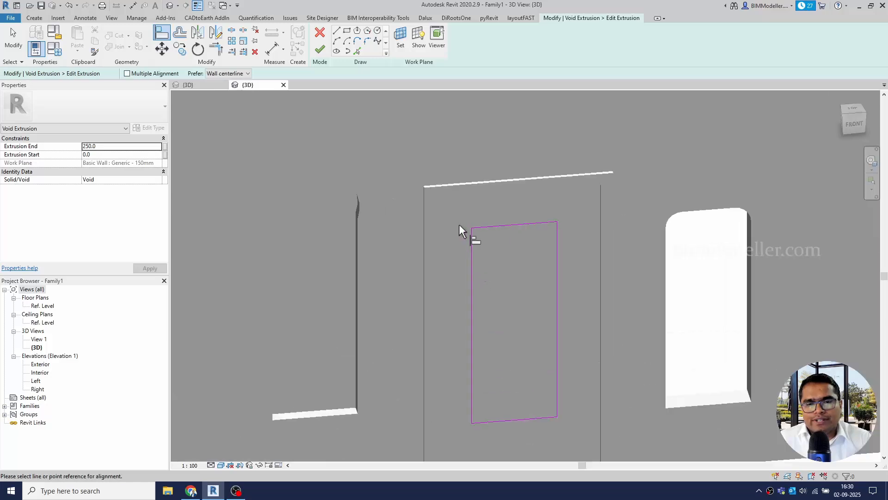
pyautogui.scroll(4, 463, 229)
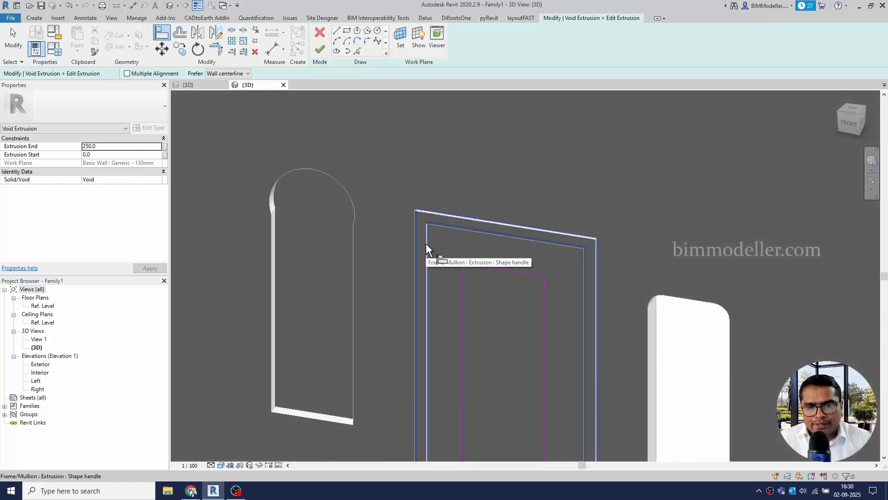
pyautogui.click(426, 244)
pyautogui.click(463, 306)
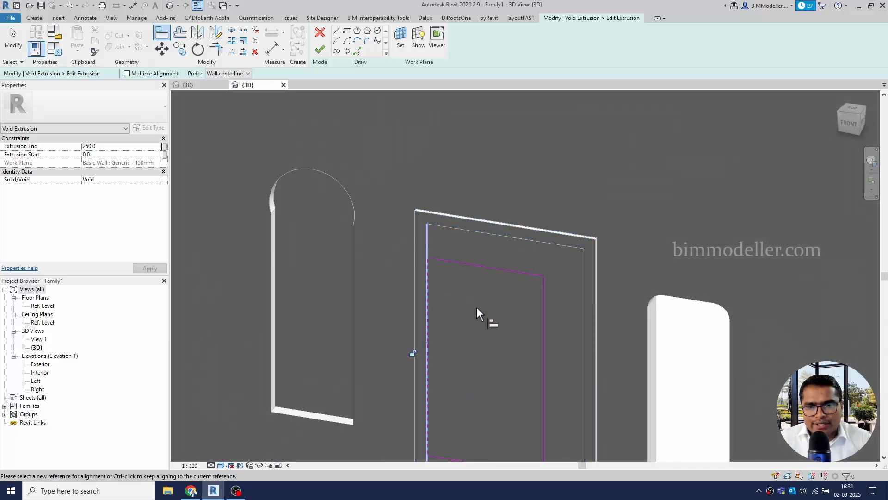
pyautogui.keyDown('shift'); pyautogui.moveTo(476, 307); pyautogui.dragTo(567, 267, button='middle'); pyautogui.keyUp('shift')
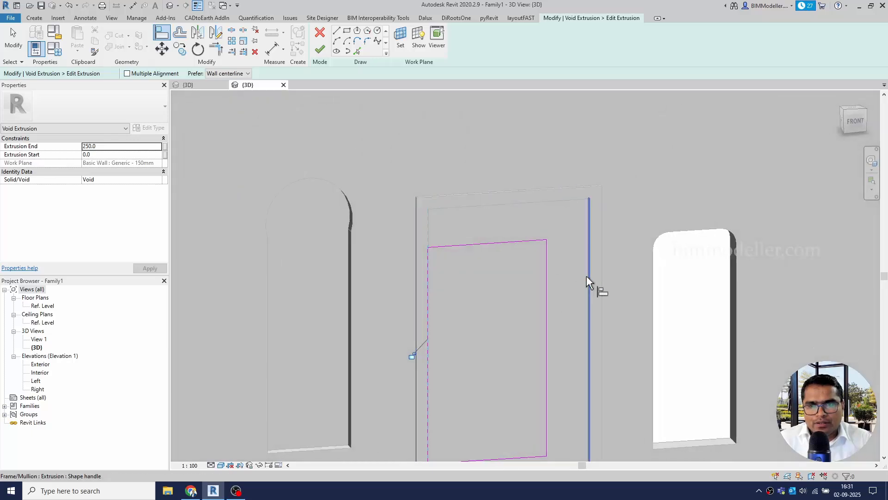
pyautogui.click(547, 280)
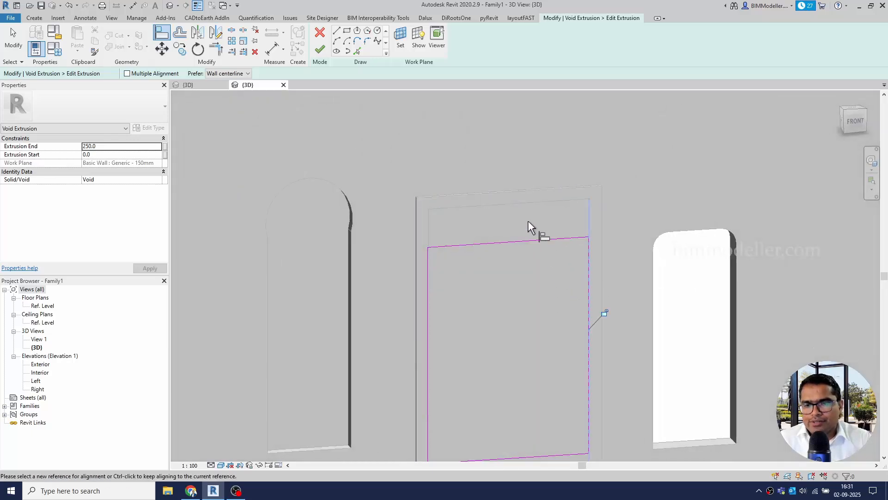
# Align the void sketch's top line to the underside of the door frame's head
pyautogui.keyDown('shift'); pyautogui.moveTo(529, 220); pyautogui.dragTo(535, 185, button='middle'); pyautogui.keyUp('shift')
pyautogui.press('Tab')
pyautogui.press('Tab')
pyautogui.press('Tab')
pyautogui.press('Tab')
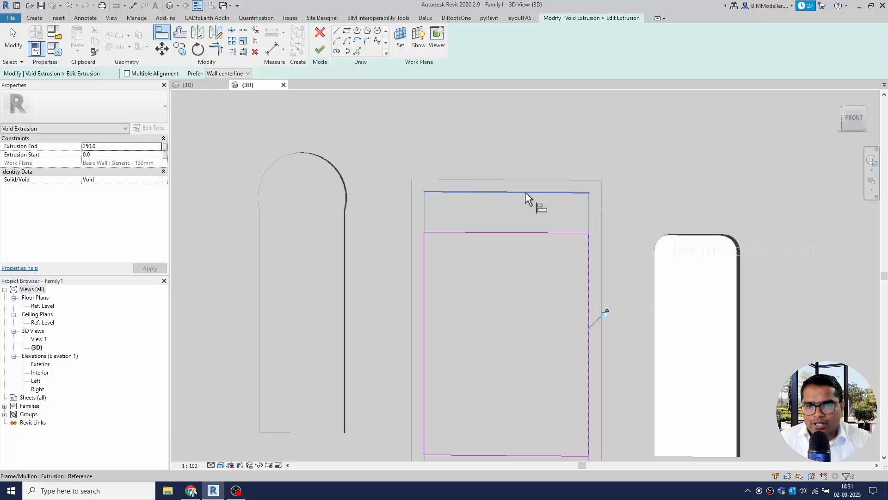
pyautogui.scroll(-3, 505, 182)
pyautogui.scroll(-2, 504, 183)
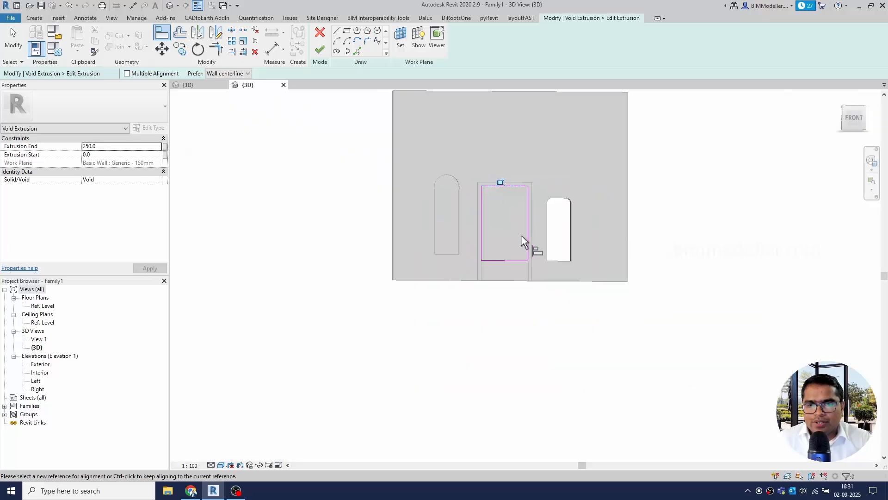
# Align the void sketch's bottom line to the base of the door frame and wall
pyautogui.press('Tab')
pyautogui.press('Tab')
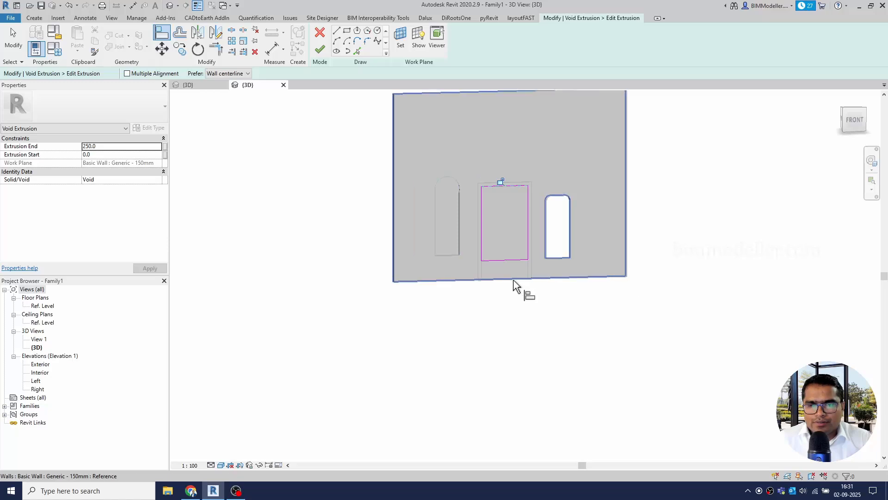
pyautogui.press('Tab')
pyautogui.press('Tab')
pyautogui.press('Tab')
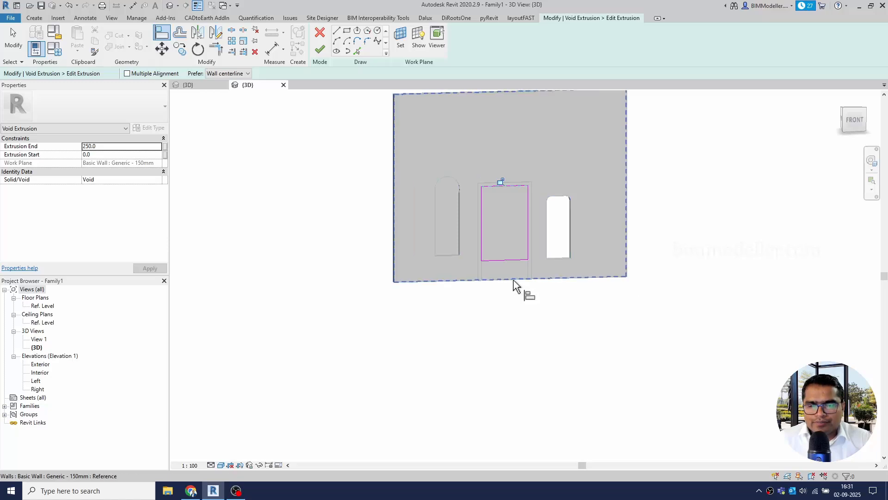
pyautogui.press('Tab')
pyautogui.scroll(3, 513, 283)
pyautogui.keyDown('shift'); pyautogui.moveTo(512, 286); pyautogui.dragTo(544, 330, button='middle'); pyautogui.keyUp('shift')
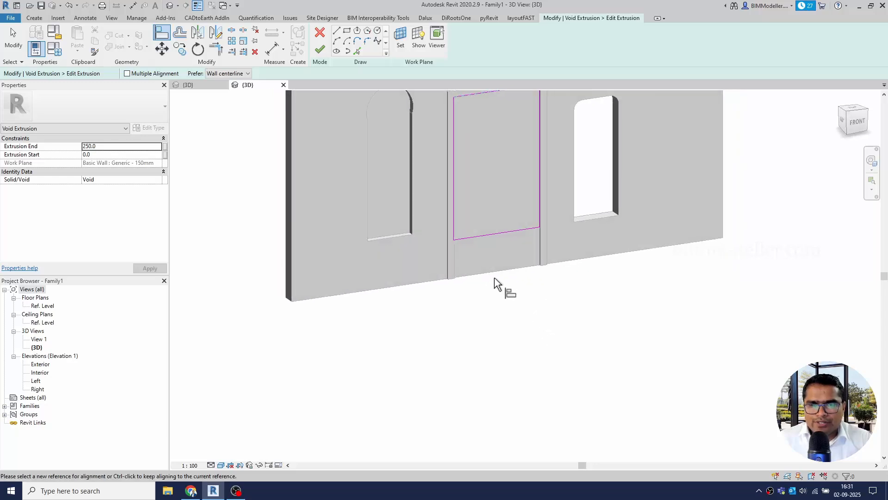
pyautogui.press('Tab')
pyautogui.press('Tab')
pyautogui.press('Tab')
pyautogui.press('Tab')
pyautogui.press('Tab')
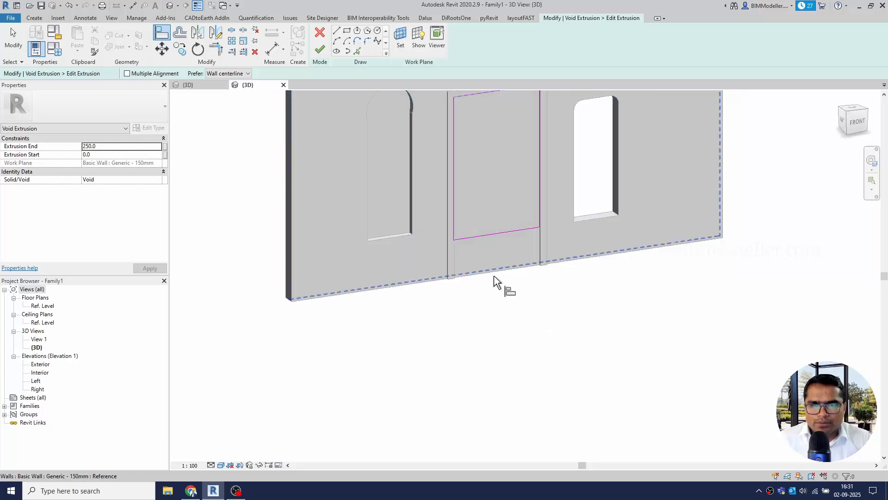
pyautogui.click(449, 280)
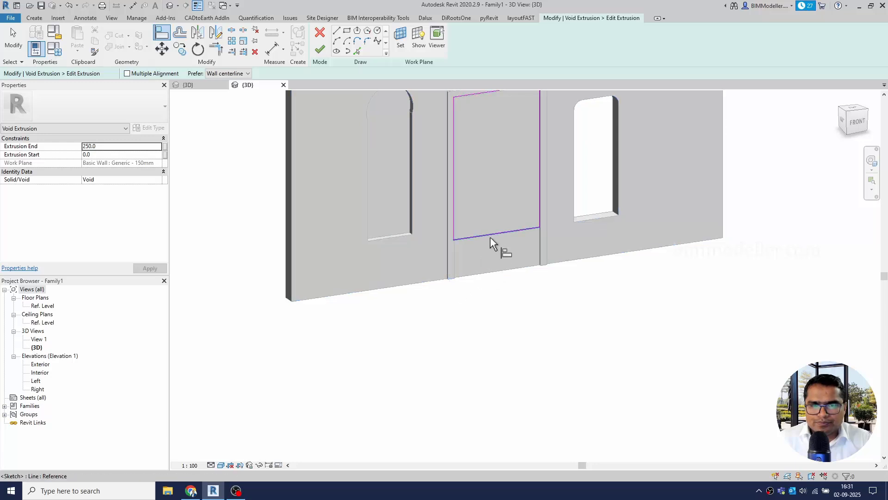
pyautogui.click(490, 235)
pyautogui.press('Escape')
pyautogui.press('Escape')
pyautogui.scroll(-1, 500, 309)
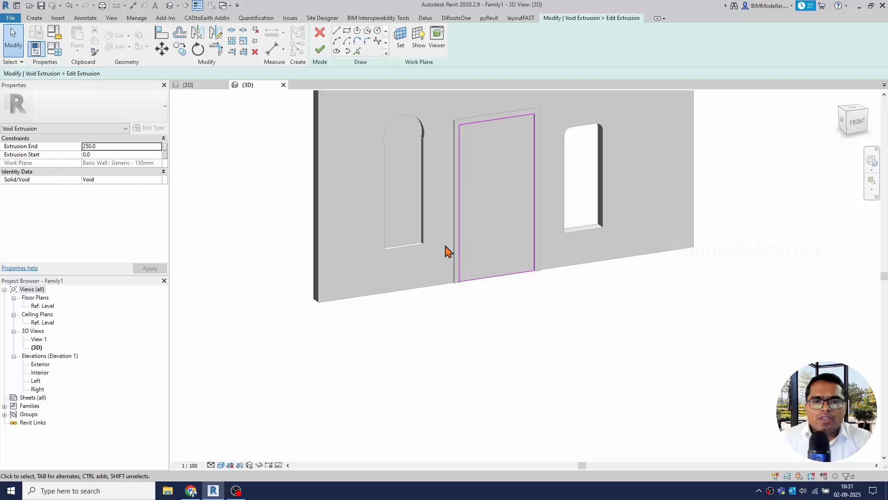
# Finish the middle void's sketch and cut the wall with that void using Cut Geometry
pyautogui.click(320, 49)
pyautogui.press('Escape')
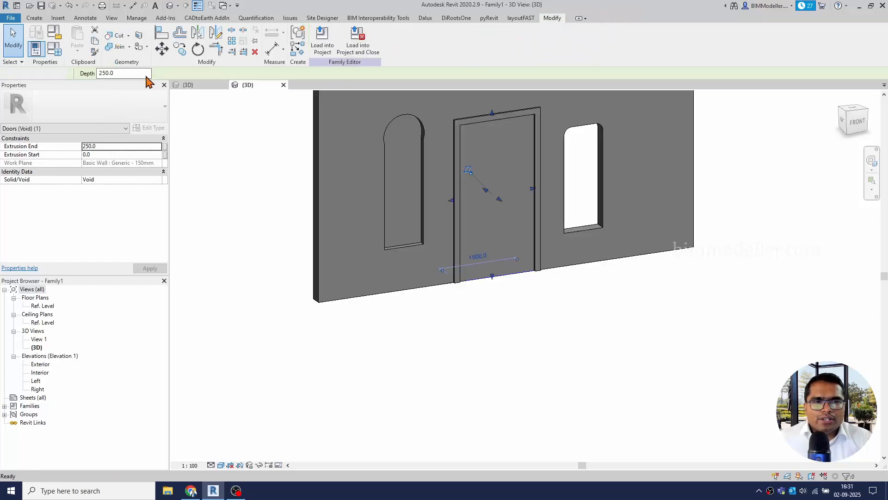
pyautogui.click(418, 293)
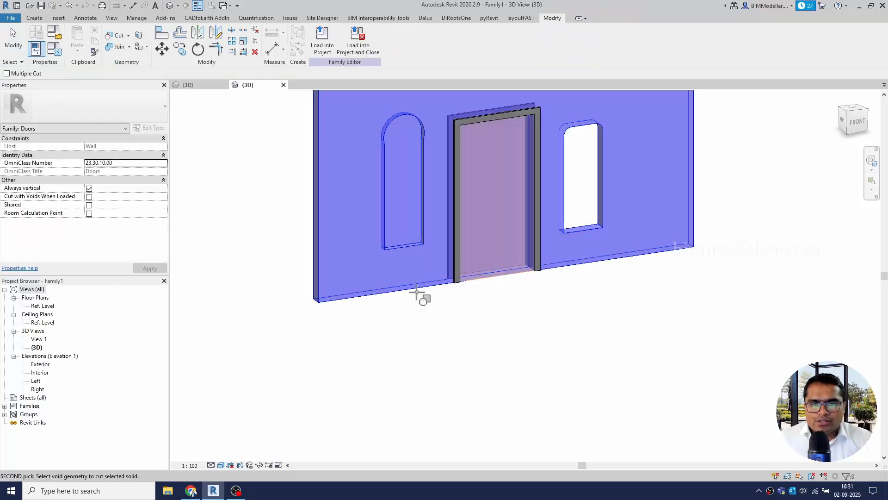
pyautogui.click(486, 283)
pyautogui.press('Escape')
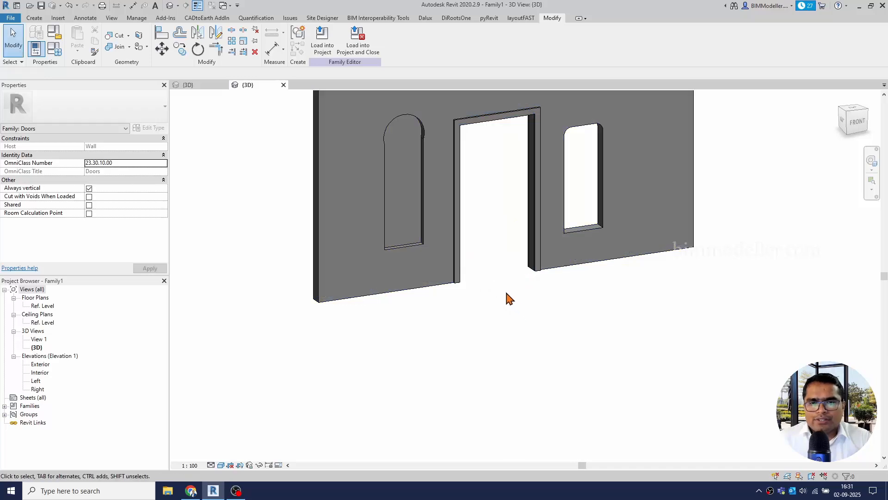
# Load the door family into the RAC_basic_sample_project.rvt project and place one Family1 door in the timber-clad wall beside the large windows
pyautogui.keyDown('shift'); pyautogui.moveTo(506, 298); pyautogui.dragTo(498, 333, button='middle'); pyautogui.keyUp('shift')
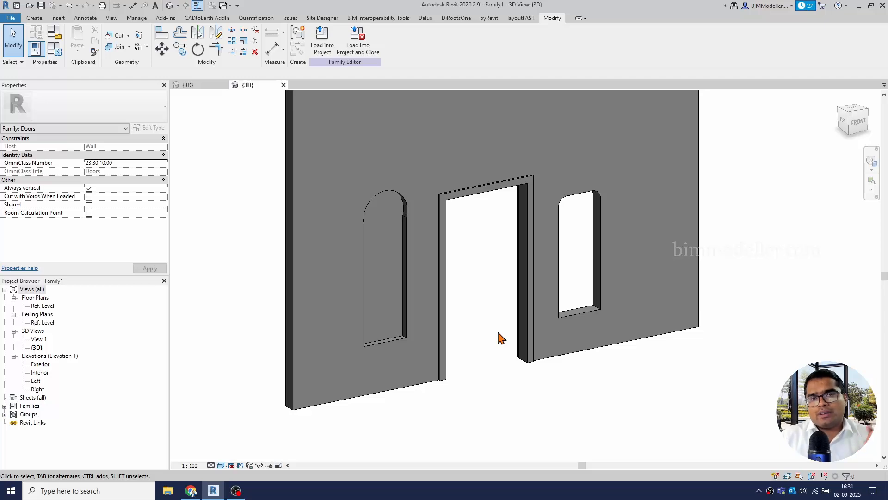
pyautogui.click(324, 53)
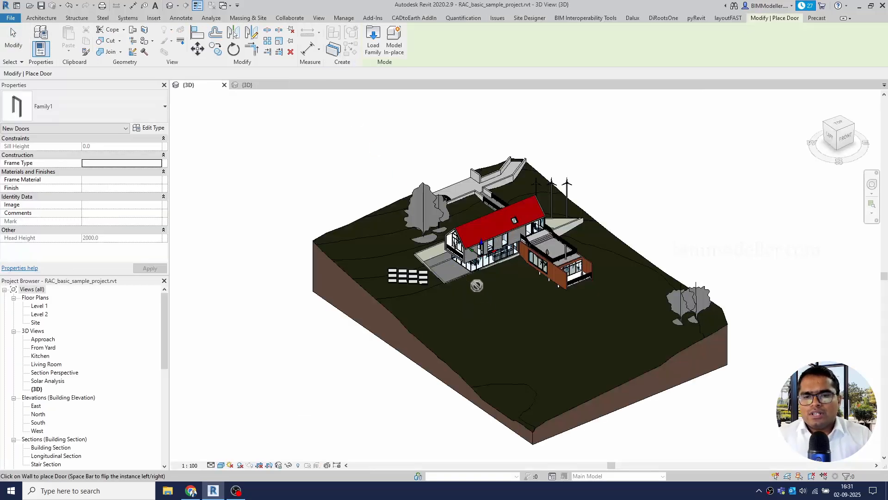
pyautogui.scroll(8, 477, 285)
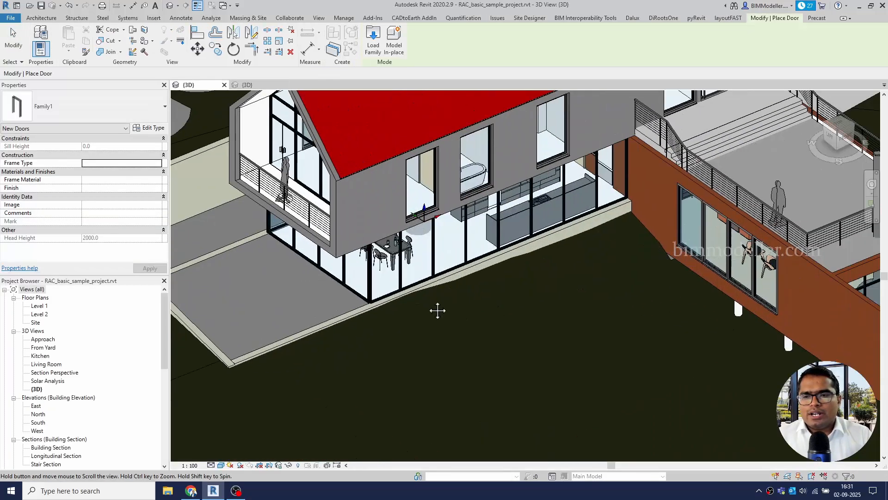
pyautogui.moveTo(438, 310); pyautogui.dragTo(397, 301, button='middle')
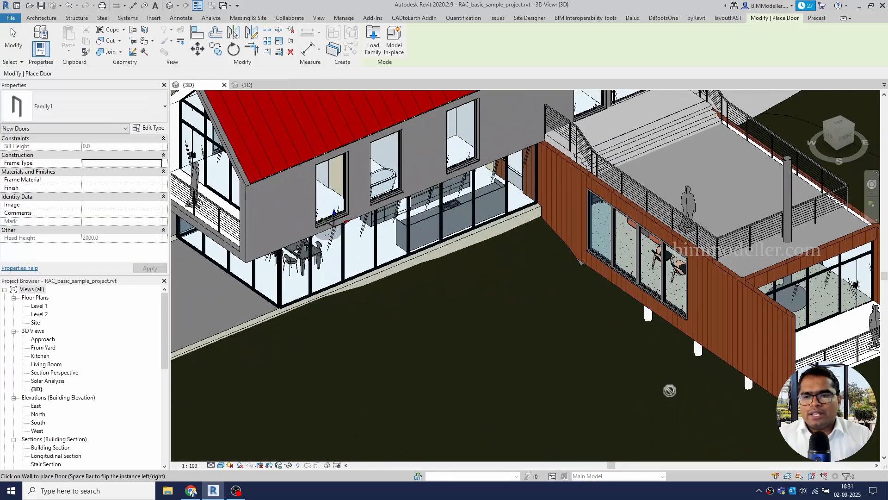
pyautogui.keyDown('shift'); pyautogui.moveTo(671, 390); pyautogui.dragTo(760, 391, button='middle'); pyautogui.keyUp('shift')
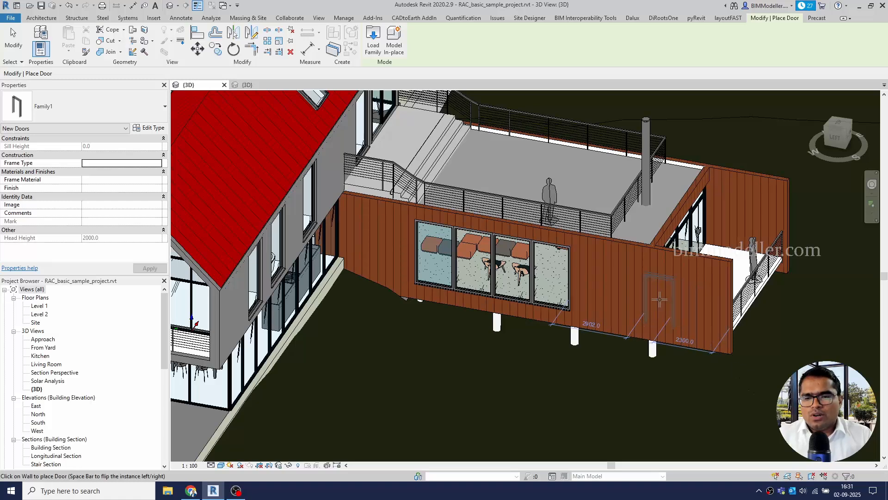
pyautogui.click(659, 301)
pyautogui.scroll(3, 700, 365)
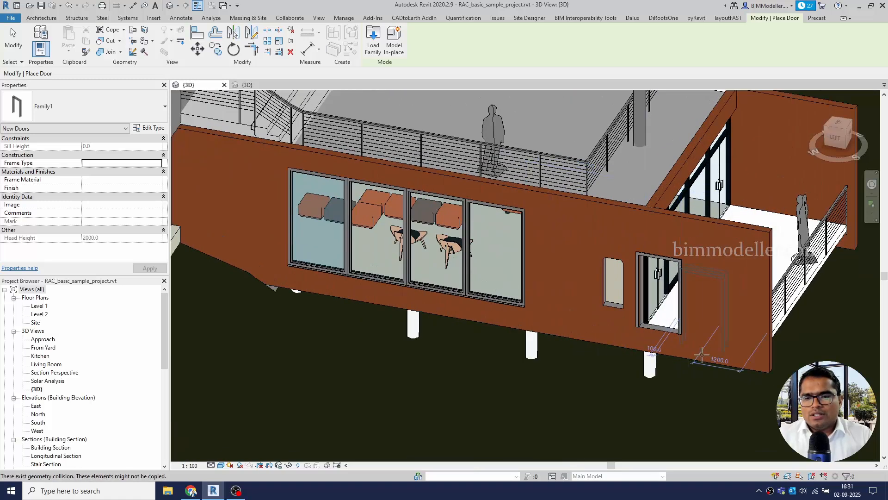
pyautogui.press('Escape')
pyautogui.press('Escape')
# Select the placed Family1 door and move it along the timber-clad wall, closer to the large windows
pyautogui.click(678, 322)
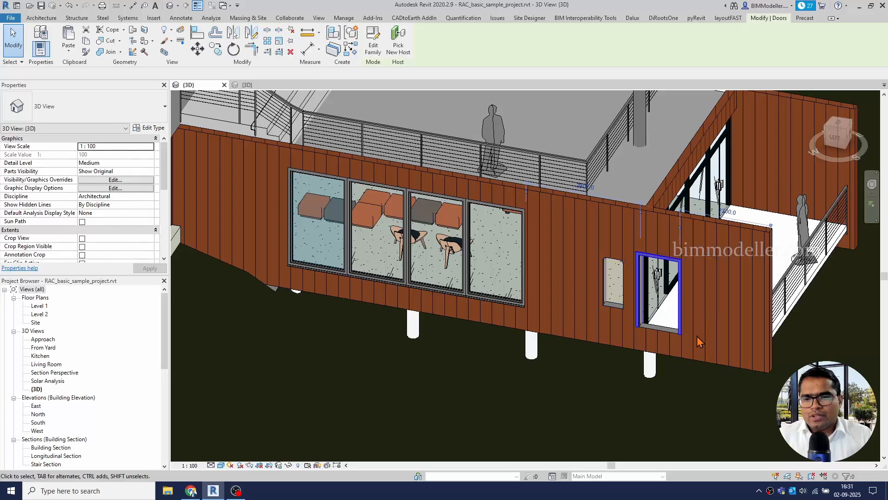
pyautogui.keyDown('shift'); pyautogui.moveTo(678, 323); pyautogui.dragTo(534, 347, button='middle'); pyautogui.keyUp('shift')
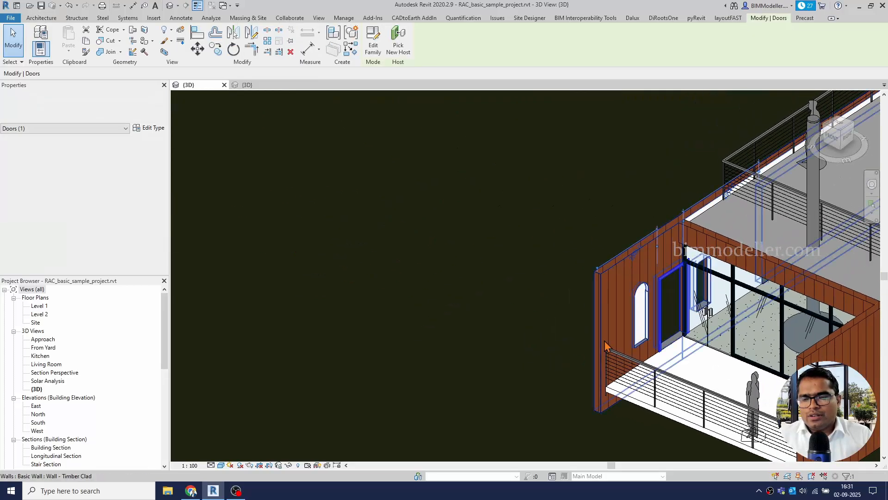
pyautogui.scroll(6, 649, 315)
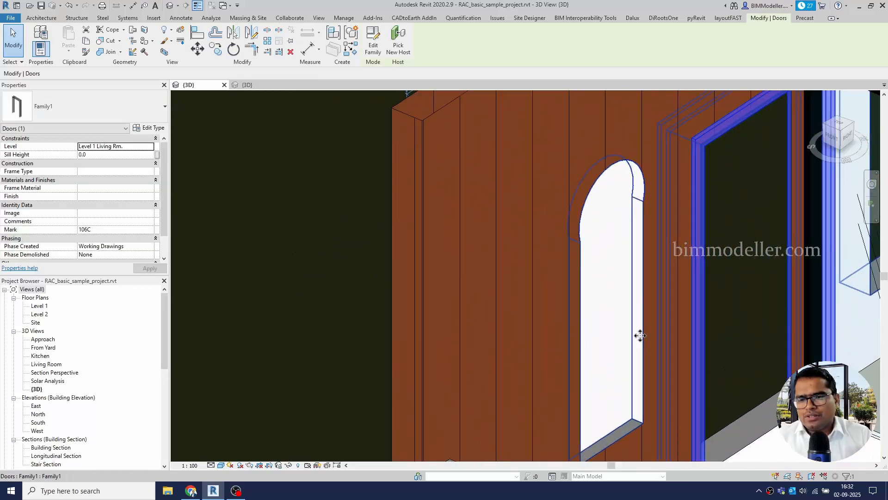
pyautogui.scroll(-5, 569, 329)
pyautogui.keyDown('shift'); pyautogui.moveTo(579, 341); pyautogui.dragTo(879, 365, button='middle'); pyautogui.keyUp('shift')
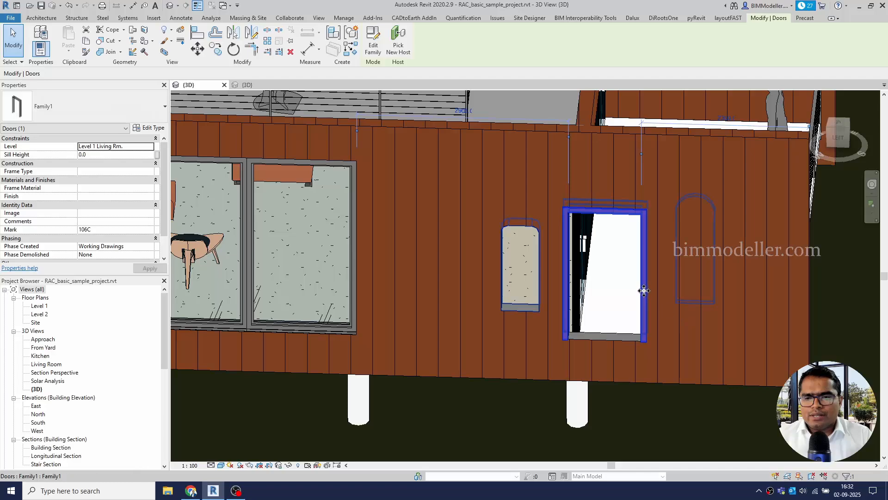
pyautogui.moveTo(644, 291); pyautogui.dragTo(548, 296)
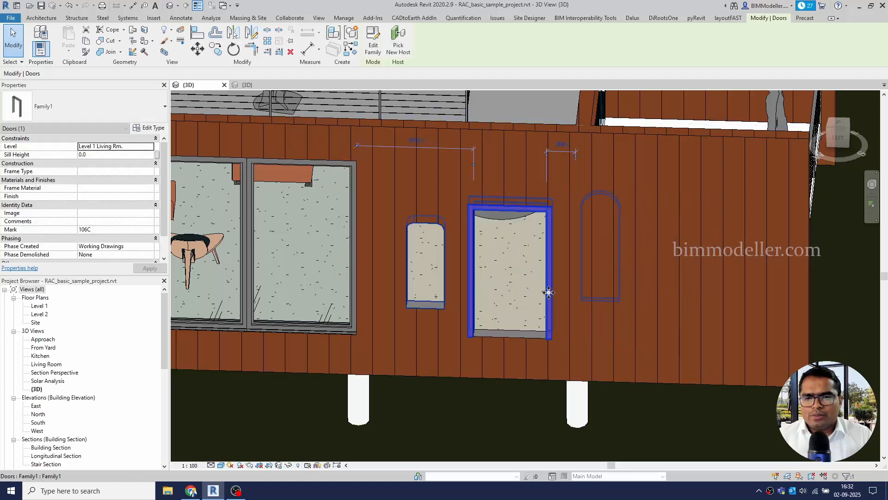
# Examine the door's main, round-cornered and arched void cuts from both sides of the timber-clad wall
pyautogui.keyDown('shift'); pyautogui.moveTo(592, 363); pyautogui.dragTo(614, 355, button='middle'); pyautogui.keyUp('shift')
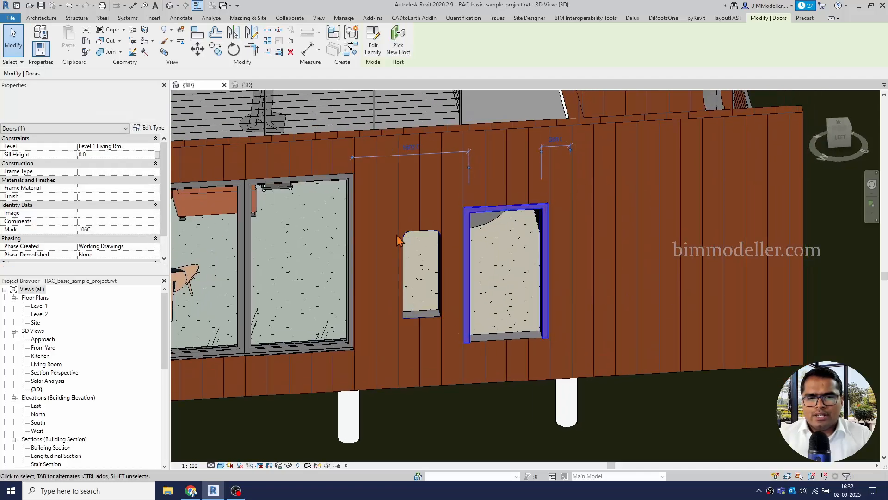
pyautogui.keyDown('shift'); pyautogui.moveTo(376, 284); pyautogui.dragTo(481, 280, button='middle'); pyautogui.keyUp('shift')
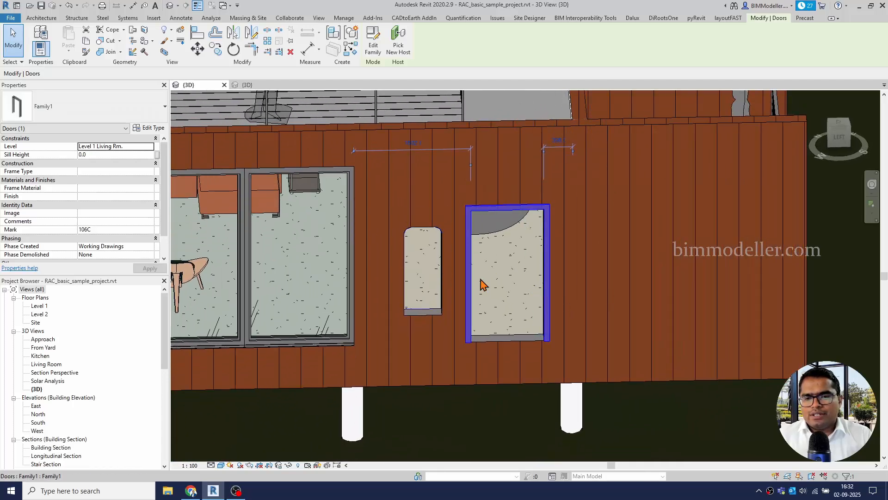
pyautogui.keyDown('shift'); pyautogui.moveTo(632, 313); pyautogui.dragTo(437, 289, button='middle'); pyautogui.keyUp('shift')
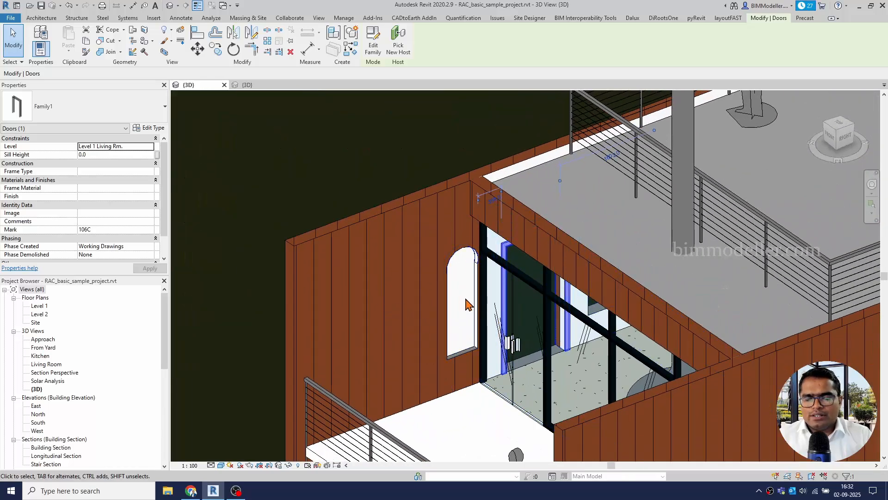
pyautogui.scroll(3, 469, 306)
pyautogui.scroll(-4, 470, 327)
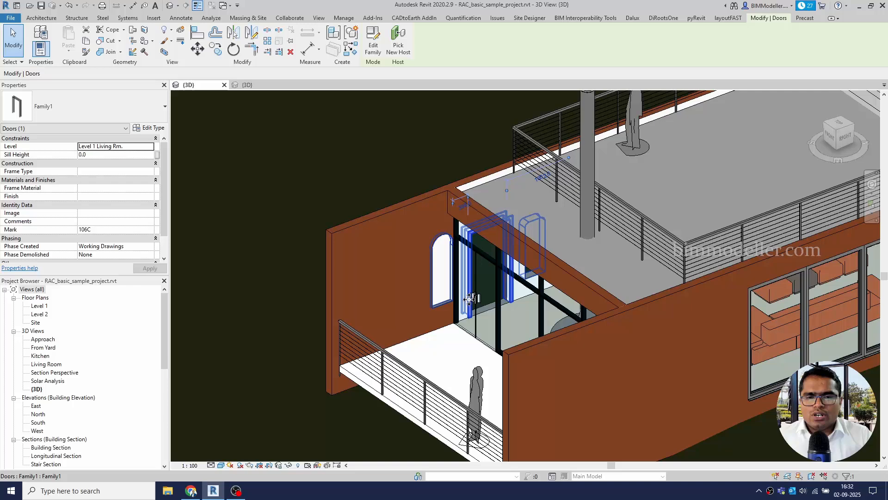
pyautogui.keyDown('shift'); pyautogui.moveTo(471, 298); pyautogui.dragTo(454, 341, button='middle'); pyautogui.keyUp('shift')
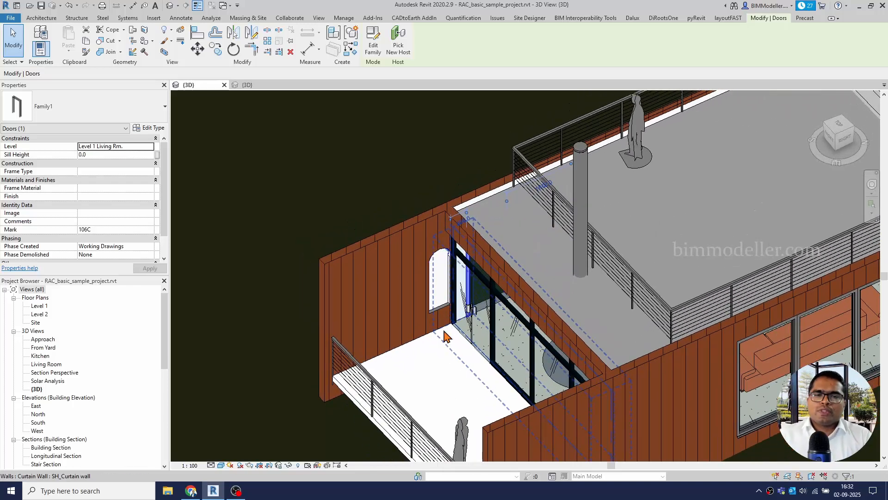